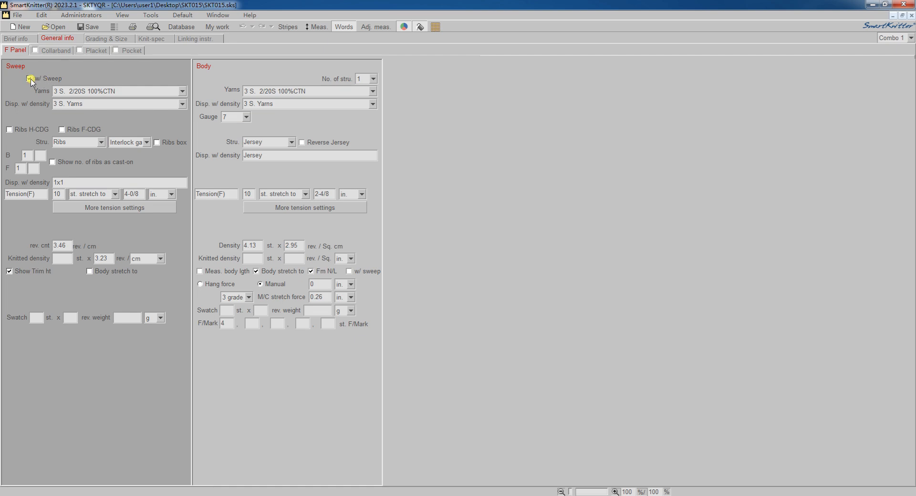
Turn off the w/ Sweep option for the body and open the knit specification.
{"action": "left_click", "coordinate": [29, 78]}
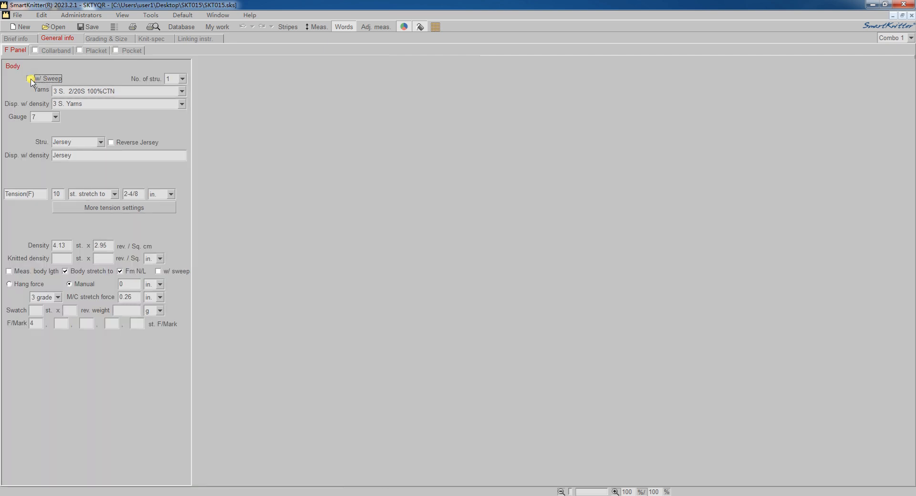
{"action": "left_click", "coordinate": [162, 40]}
Add multiple nodes down the panel's left edge to form a zigzag side outline, then exit the node tool.
{"action": "right_click", "coordinate": [466, 173]}
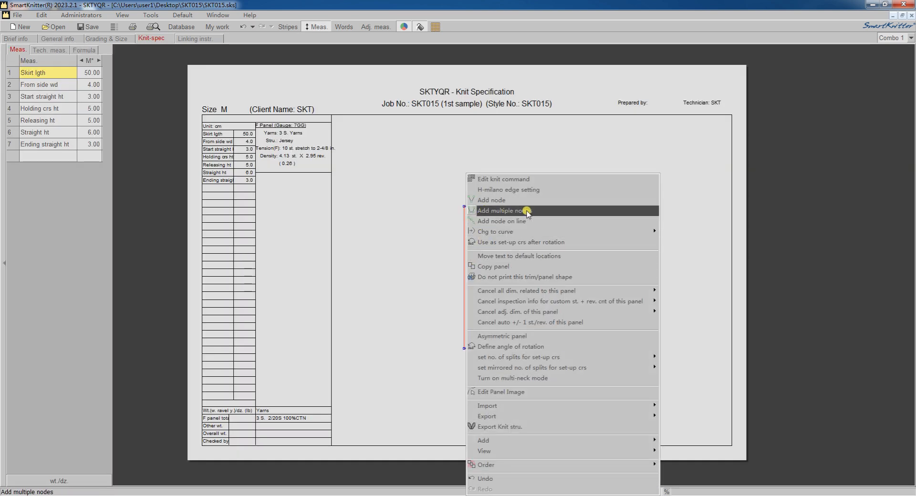
{"action": "left_click", "coordinate": [527, 212]}
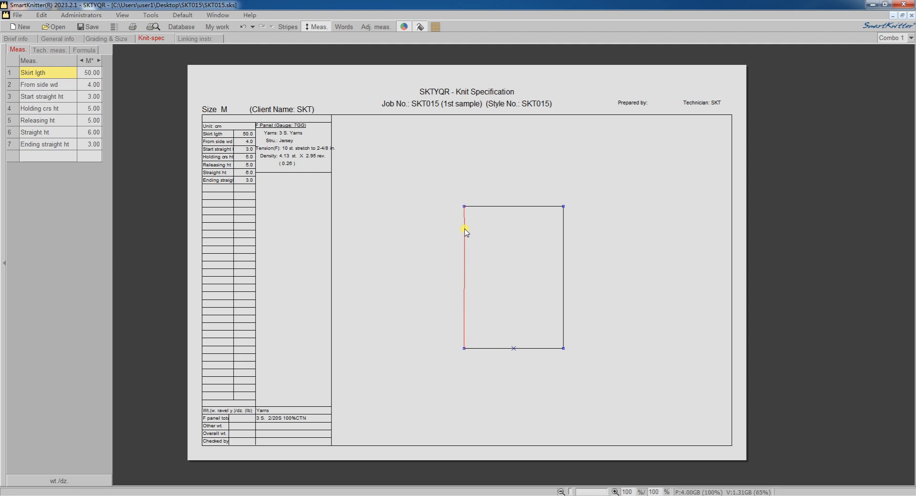
{"action": "left_click", "coordinate": [500, 245]}
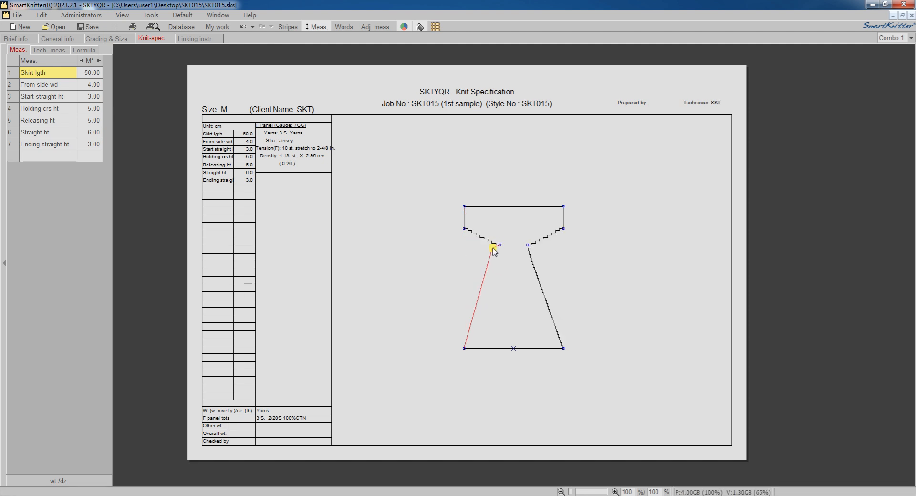
{"action": "left_click", "coordinate": [464, 269]}
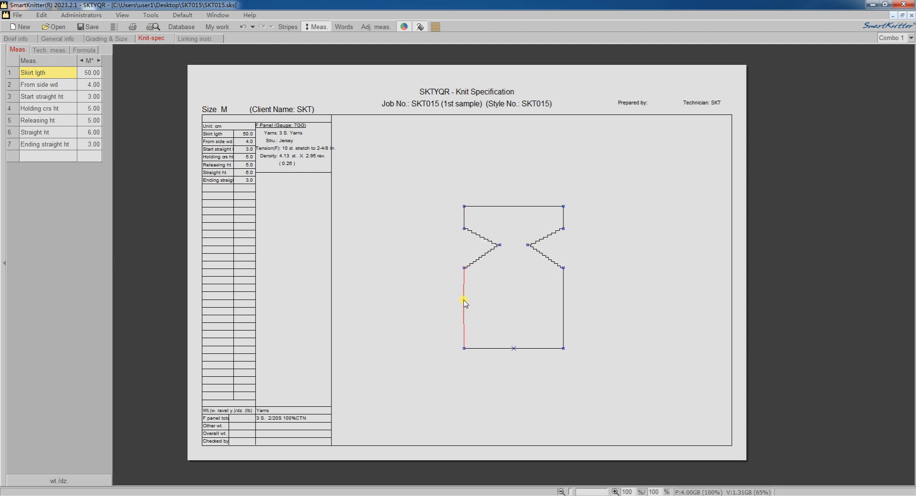
{"action": "left_click", "coordinate": [464, 300]}
{"action": "left_click", "coordinate": [504, 316]}
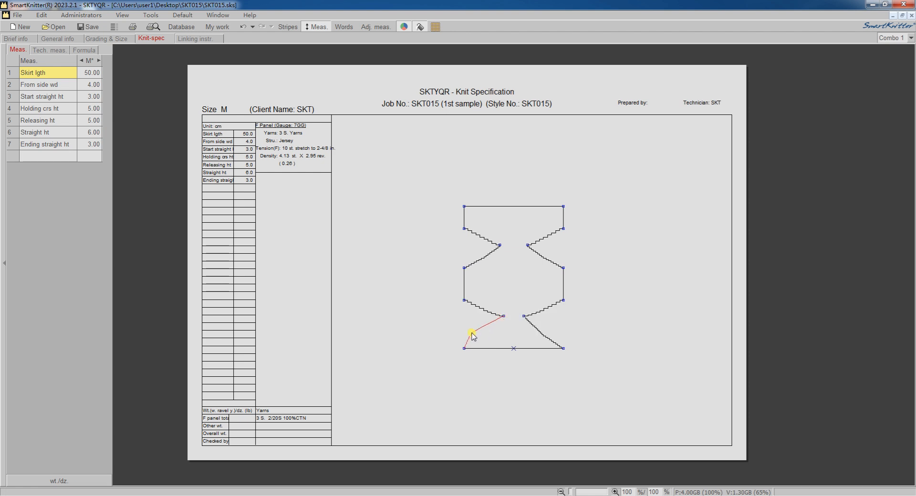
{"action": "left_click", "coordinate": [465, 332]}
{"action": "right_click", "coordinate": [464, 332]}
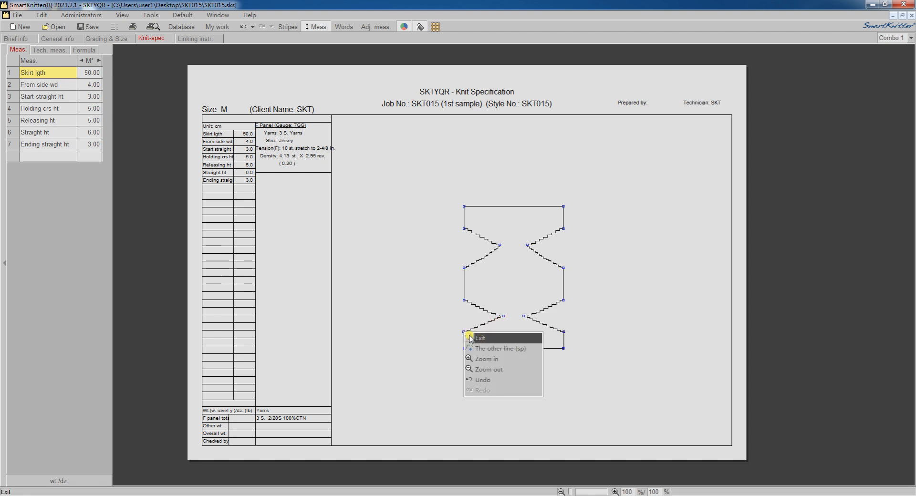
{"action": "left_click", "coordinate": [471, 339]}
Add a horizontal measurement along the bottom edge and name it Skirt lgth.
{"action": "right_click", "coordinate": [465, 349]}
{"action": "left_click", "coordinate": [522, 125]}
{"action": "left_click", "coordinate": [517, 349]}
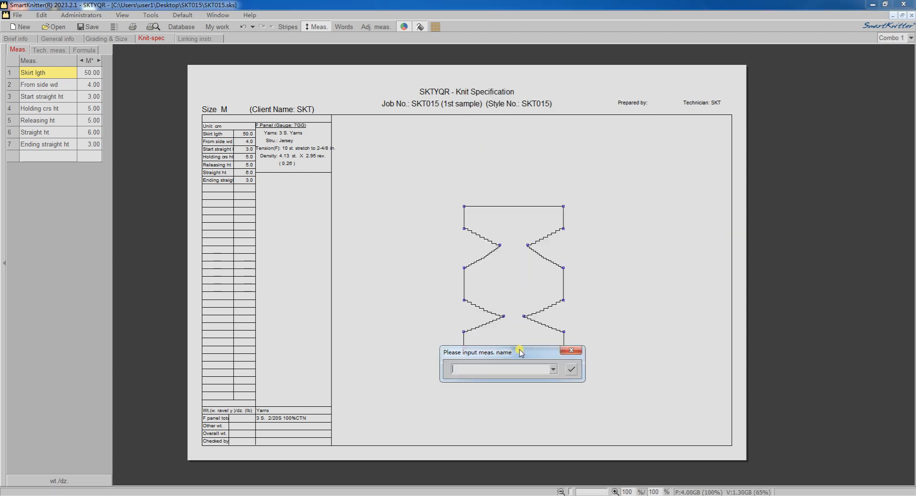
{"action": "left_click", "coordinate": [554, 369]}
{"action": "left_click", "coordinate": [547, 380]}
{"action": "left_click", "coordinate": [568, 370]}
Apply the Skirt lgth dimension as a horizontal measurement.
{"action": "right_click", "coordinate": [464, 351]}
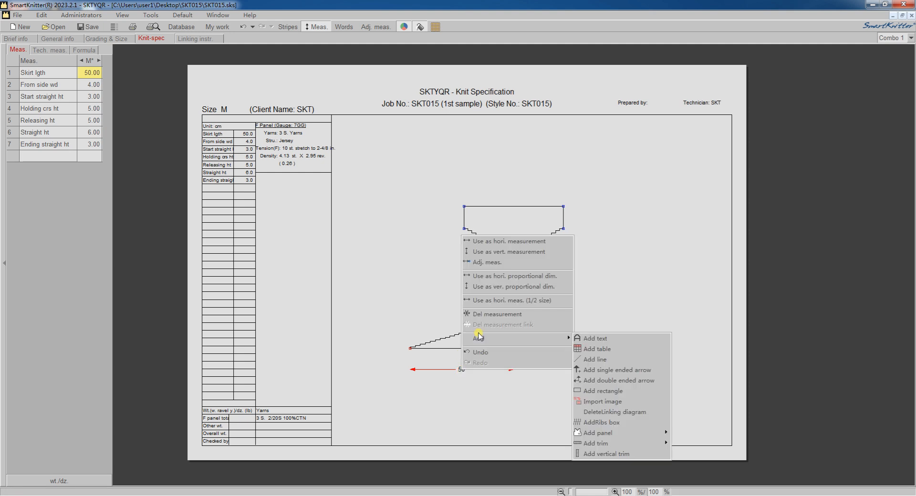
{"action": "left_click", "coordinate": [474, 240]}
{"action": "left_click", "coordinate": [511, 349]}
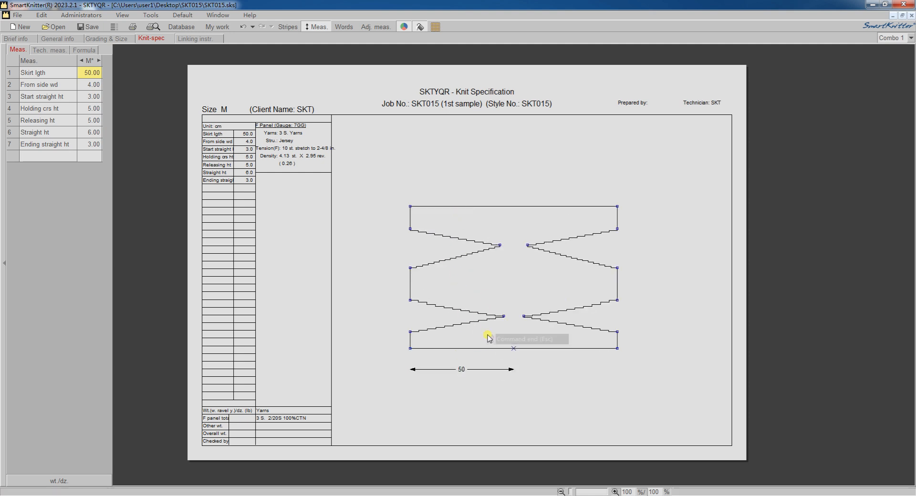
Add a horizontal measurement named From side wd from the lower inner node and apply it as horizontal.
{"action": "right_click", "coordinate": [504, 316]}
{"action": "left_click", "coordinate": [547, 94]}
{"action": "left_click", "coordinate": [513, 349]}
{"action": "left_click", "coordinate": [556, 369]}
{"action": "left_click", "coordinate": [520, 385]}
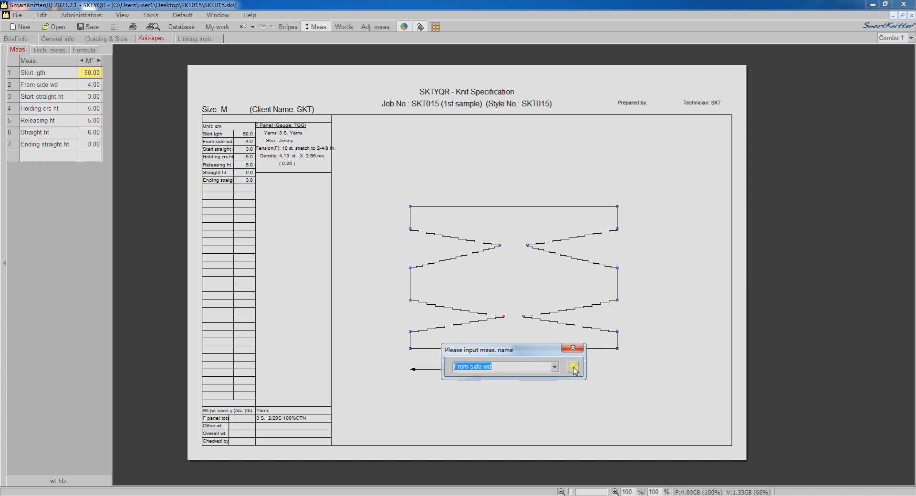
{"action": "left_click", "coordinate": [572, 369]}
{"action": "right_click", "coordinate": [509, 354]}
{"action": "left_click", "coordinate": [519, 362]}
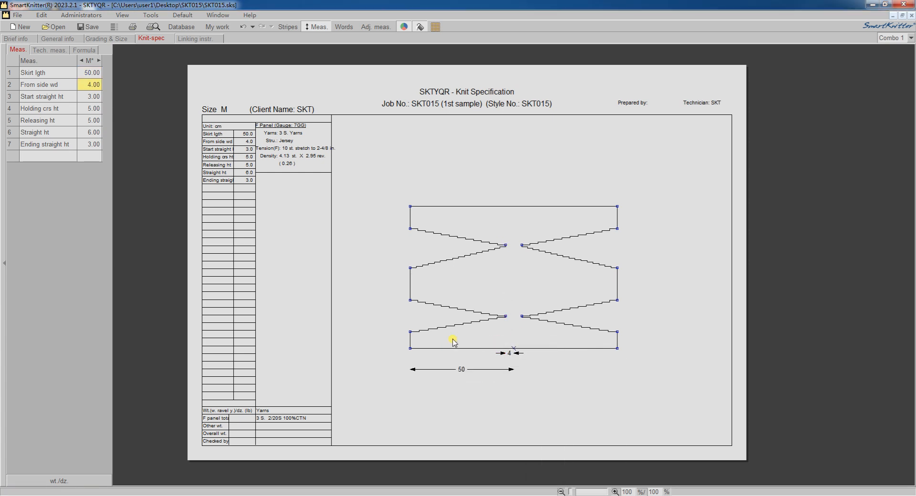
Add a vertical measurement named Start straight ht from the bottom-left corner to the node above.
{"action": "right_click", "coordinate": [411, 348]}
{"action": "left_click", "coordinate": [433, 174]}
{"action": "left_click", "coordinate": [411, 331]}
{"action": "left_click", "coordinate": [450, 352]}
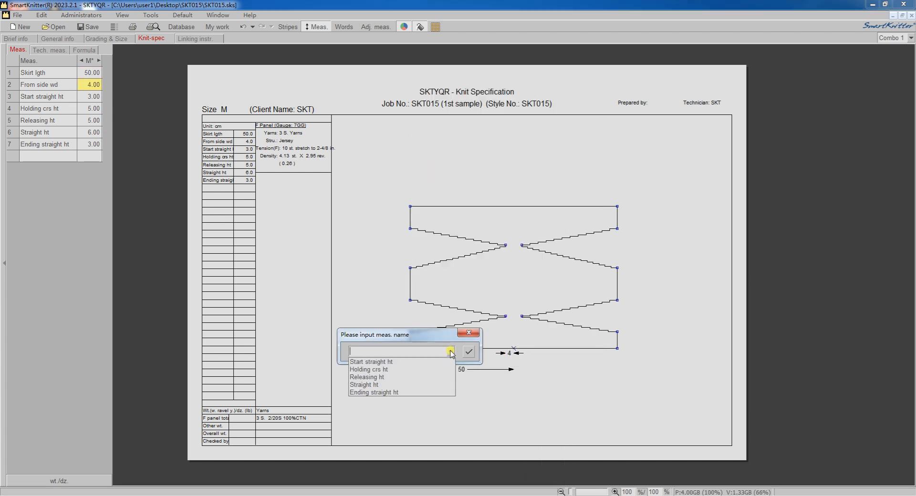
{"action": "left_click", "coordinate": [420, 362]}
{"action": "left_click", "coordinate": [467, 353]}
Add a vertical measurement named Holding crs ht between the lower inner node and the left edge.
{"action": "right_click", "coordinate": [505, 317]}
{"action": "left_click", "coordinate": [535, 106]}
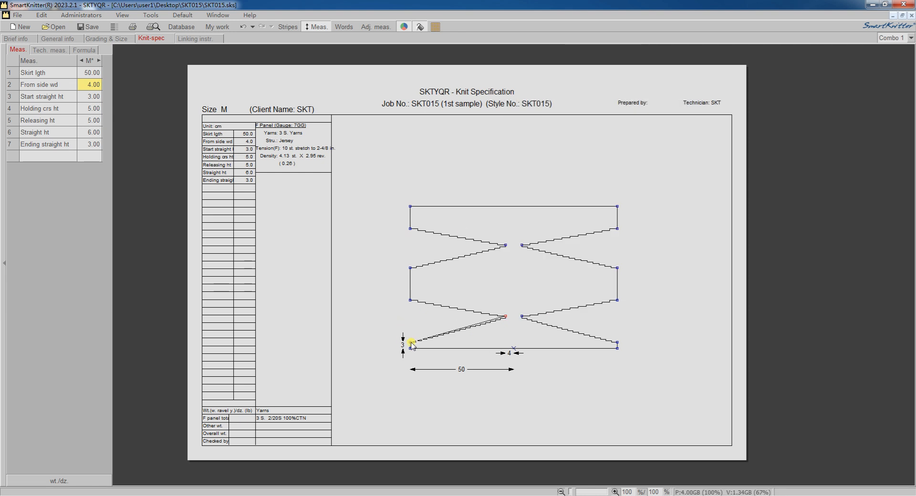
{"action": "left_click", "coordinate": [410, 343]}
{"action": "left_click", "coordinate": [455, 364]}
{"action": "left_click", "coordinate": [423, 374]}
{"action": "left_click", "coordinate": [470, 363]}
Add a vertical measurement named Releasing ht between the left node and the lower inner node.
{"action": "right_click", "coordinate": [410, 301]}
{"action": "left_click", "coordinate": [446, 106]}
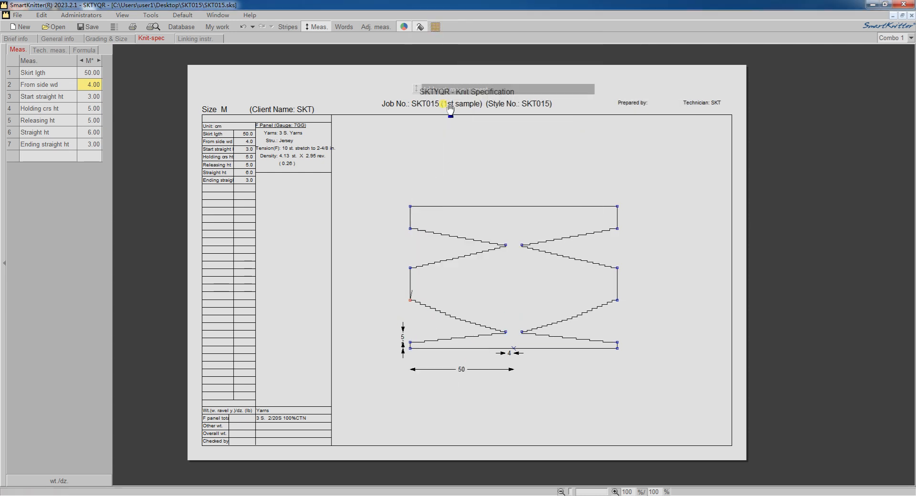
{"action": "left_click", "coordinate": [506, 332]}
{"action": "left_click", "coordinate": [501, 353]}
{"action": "left_click", "coordinate": [503, 364]}
{"action": "key", "text": "Return"}
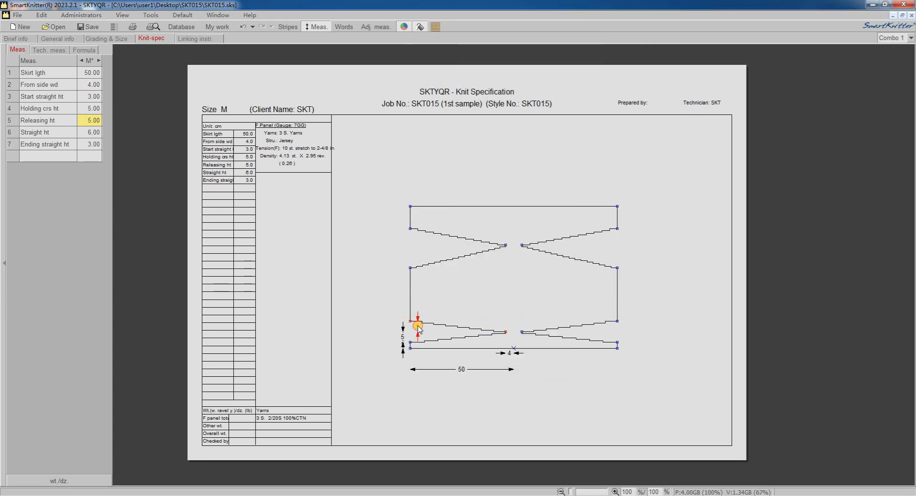
Open the adjust-measurement dialog for Holding crs ht and confirm it.
{"action": "left_click", "coordinate": [452, 331]}
{"action": "left_click_drag", "start_coordinate": [452, 339], "coordinate": [644, 265]}
{"action": "left_click", "coordinate": [642, 337]}
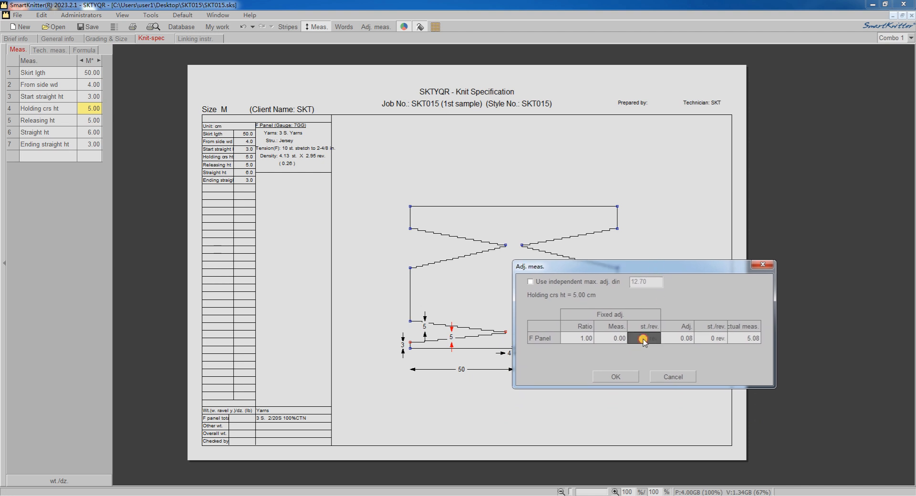
{"action": "left_click", "coordinate": [614, 377]}
Add a vertical measurement named Straight ht on the left side and apply it as a vertical measurement.
{"action": "right_click", "coordinate": [410, 268]}
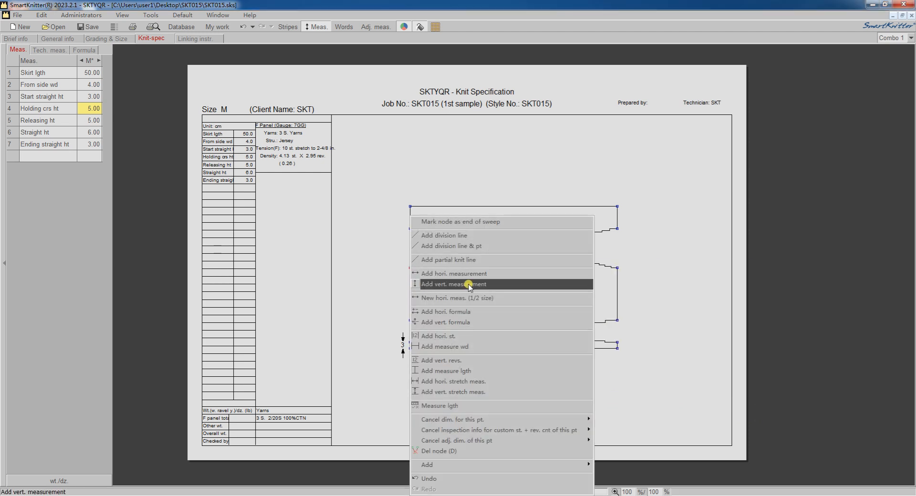
{"action": "left_click", "coordinate": [467, 285]}
{"action": "left_click", "coordinate": [411, 321]}
{"action": "left_click", "coordinate": [450, 342]}
{"action": "left_click", "coordinate": [390, 351]}
{"action": "left_click", "coordinate": [469, 341]}
{"action": "right_click", "coordinate": [451, 340]}
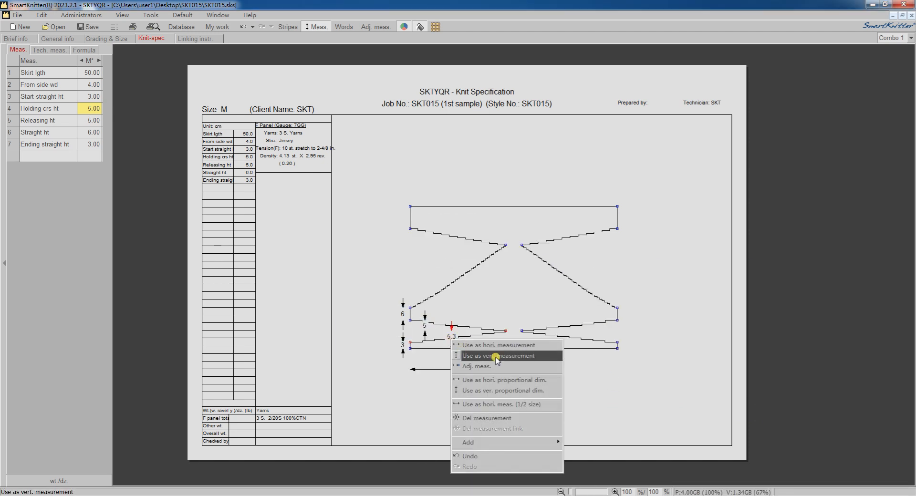
{"action": "left_click", "coordinate": [496, 357]}
Apply the remaining side dimensions as vertical measurements to reshape the upper part of the panel.
{"action": "left_click", "coordinate": [483, 260]}
{"action": "right_click", "coordinate": [496, 267]}
{"action": "left_click", "coordinate": [528, 274]}
{"action": "right_click", "coordinate": [424, 326]}
{"action": "left_click", "coordinate": [468, 343]}
{"action": "left_click", "coordinate": [506, 297]}
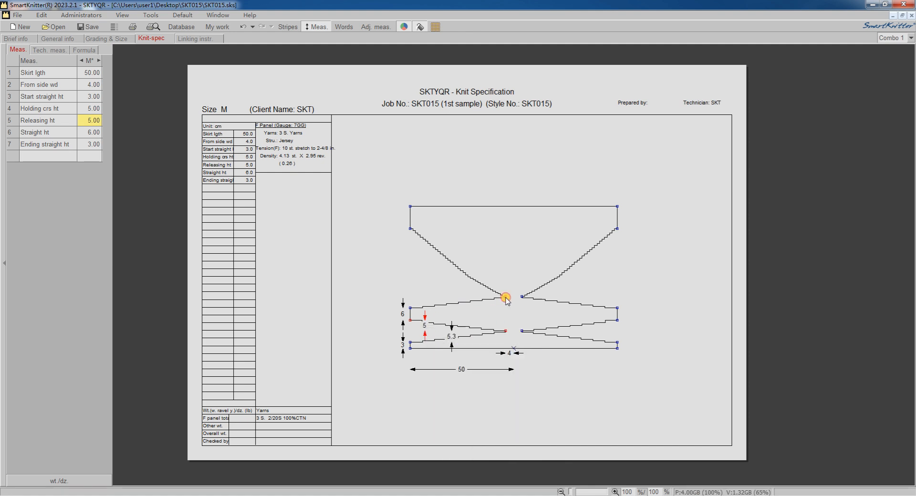
{"action": "left_click", "coordinate": [410, 229]}
{"action": "right_click", "coordinate": [449, 248]}
{"action": "left_click", "coordinate": [477, 254]}
Add a vertical measurement named Ending straight ht at the top of the left edge.
{"action": "right_click", "coordinate": [410, 288]}
{"action": "left_click", "coordinate": [465, 76]}
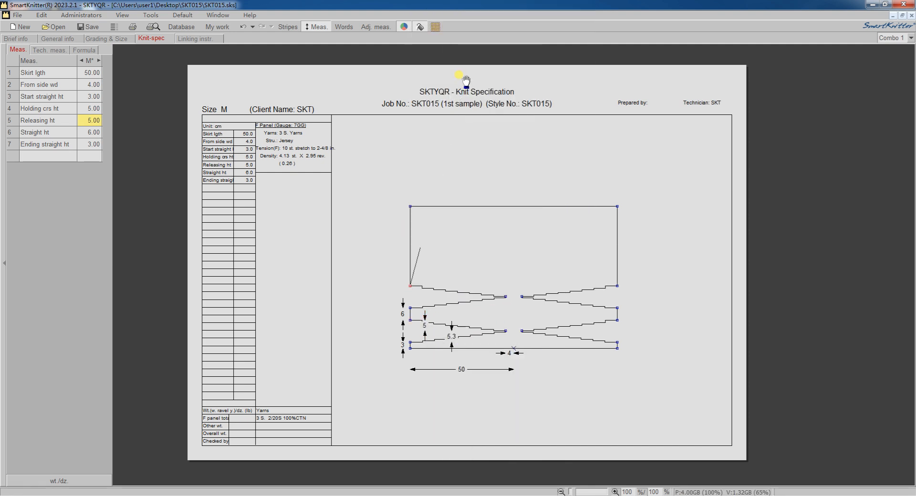
{"action": "left_click", "coordinate": [410, 206]}
{"action": "left_click", "coordinate": [405, 236]}
{"action": "left_click", "coordinate": [468, 226]}
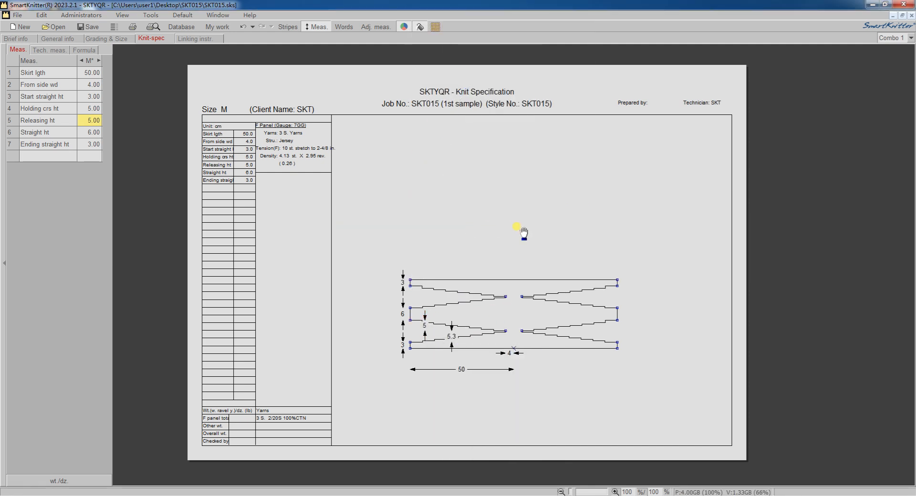
Show the knitting words and set the bottom edge's knitting to Half panel.
{"action": "left_click", "coordinate": [343, 27]}
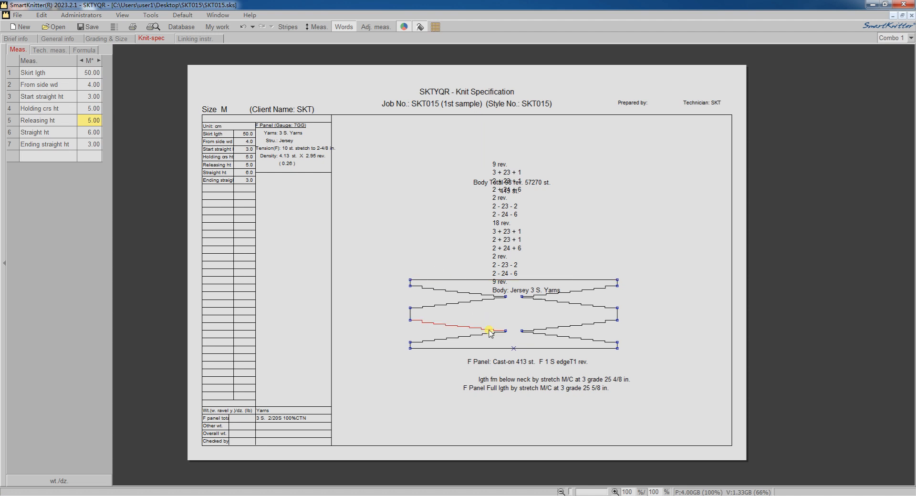
{"action": "left_click", "coordinate": [498, 349]}
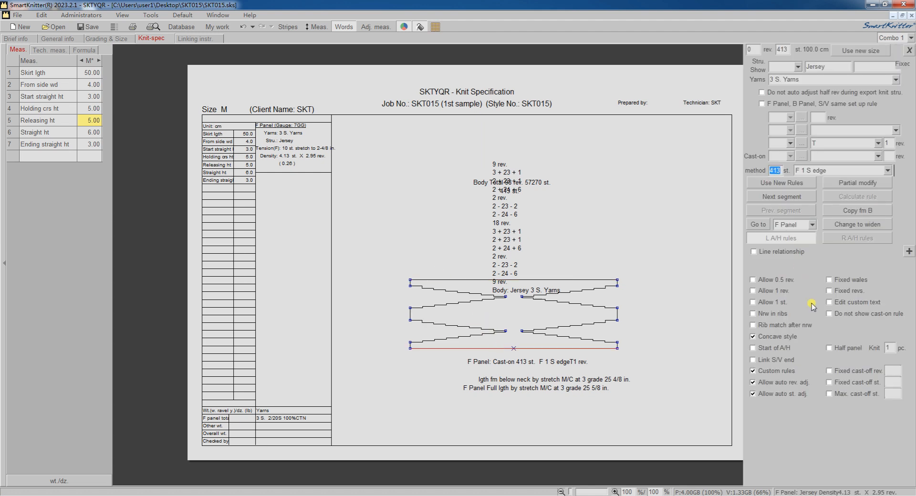
{"action": "left_click", "coordinate": [829, 349]}
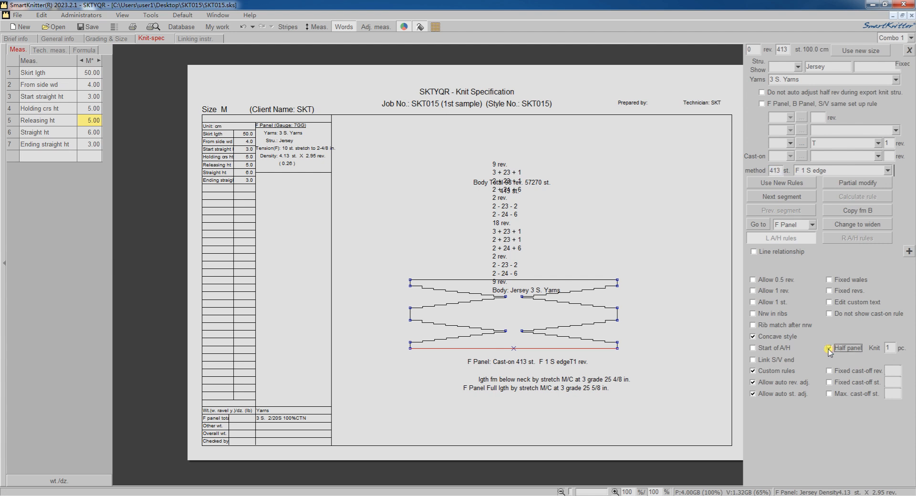
Set the cast-on edge method to Default.
{"action": "double_click", "coordinate": [888, 348]}
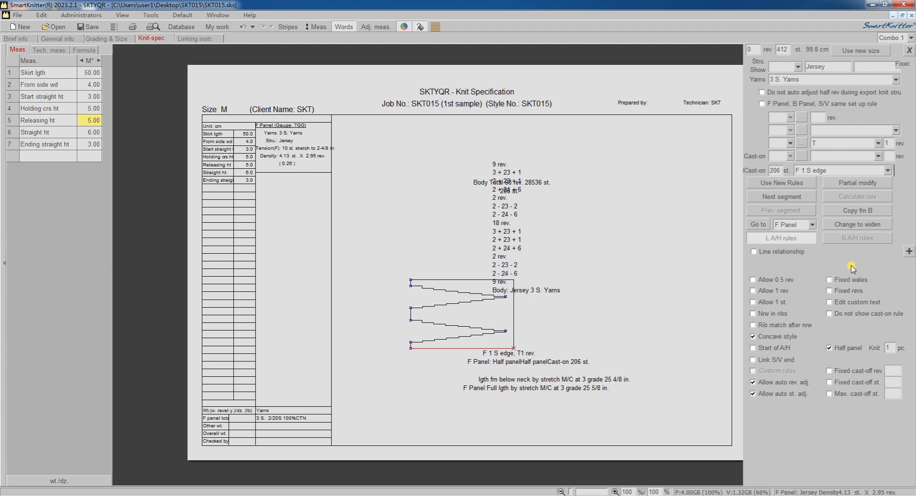
{"action": "left_click", "coordinate": [887, 171]}
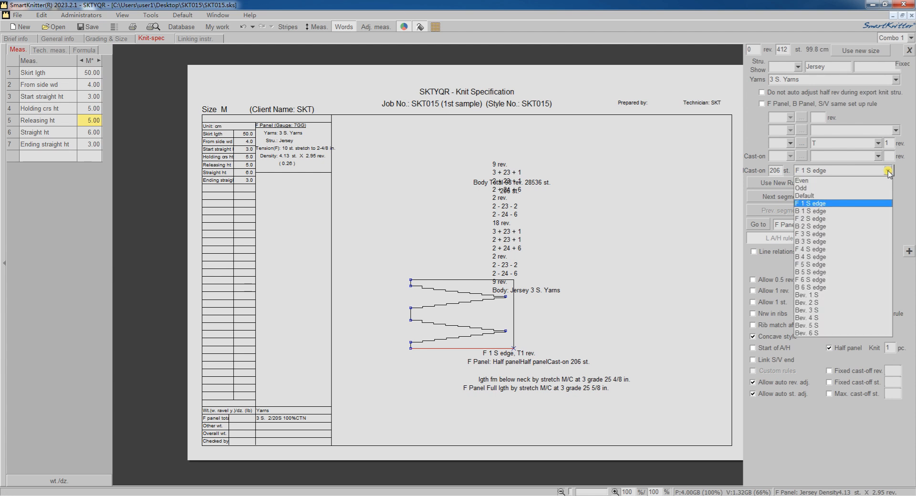
{"action": "left_click", "coordinate": [815, 196]}
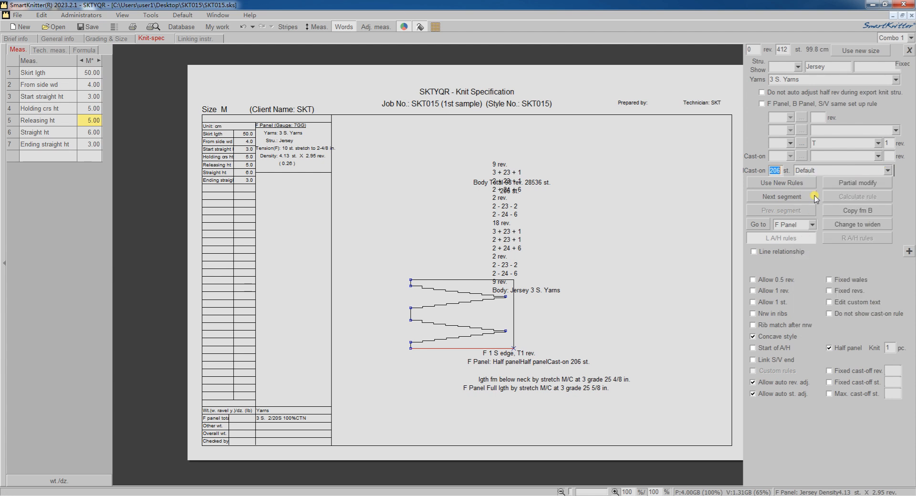
Set the cast-on to 1x1 set up and the transfer rule to w/ prev. stru. 0.5 rev.
{"action": "left_click", "coordinate": [879, 156]}
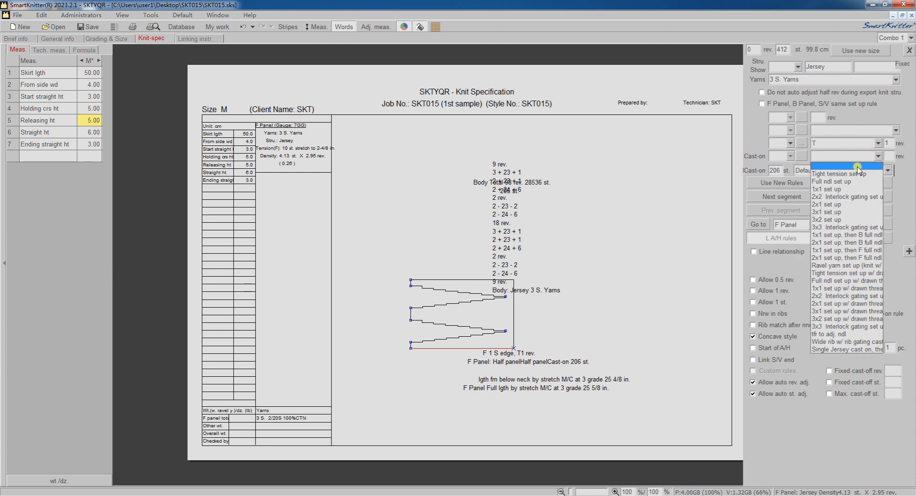
{"action": "left_click", "coordinate": [859, 167]}
{"action": "left_click", "coordinate": [897, 130]}
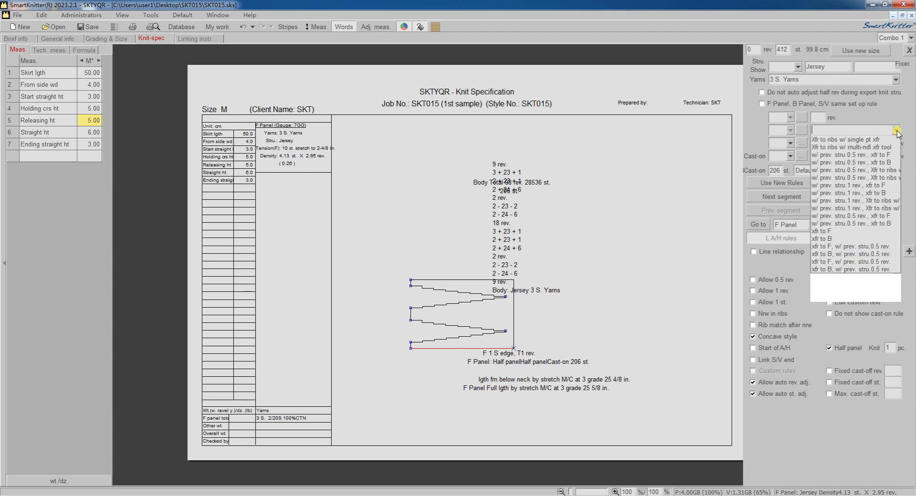
{"action": "left_click", "coordinate": [853, 148]}
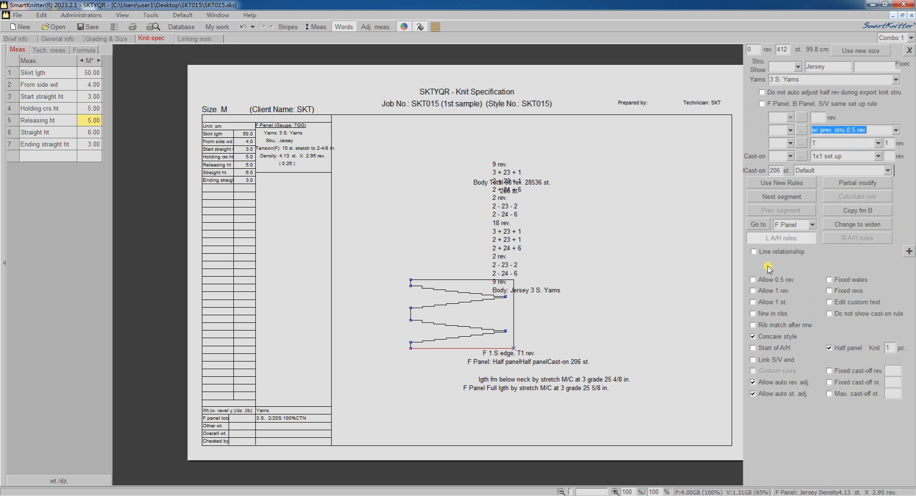
Allow 0.5 rev. for the first segment and advance two segments.
{"action": "left_click", "coordinate": [753, 281]}
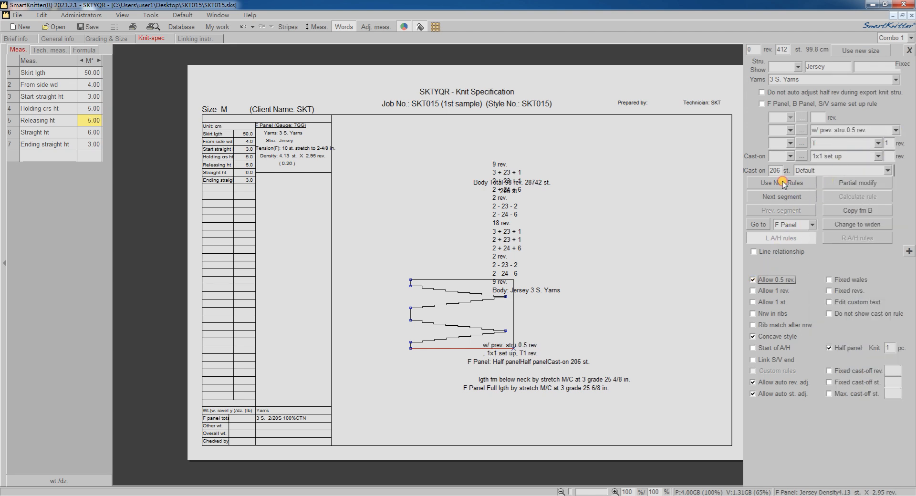
{"action": "left_click", "coordinate": [777, 198]}
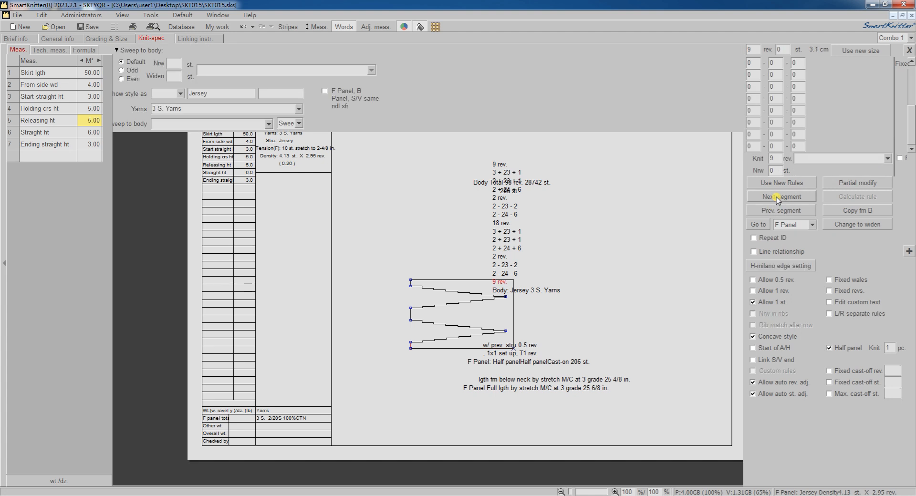
{"action": "left_click", "coordinate": [777, 197]}
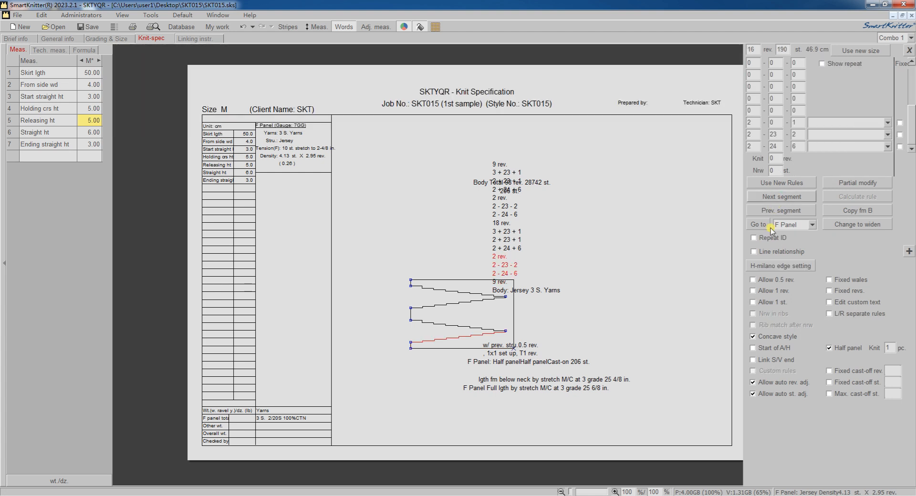
Allow 1 rev. for the segment and set its last two shaping rows to the holding crs rule.
{"action": "left_click", "coordinate": [754, 291]}
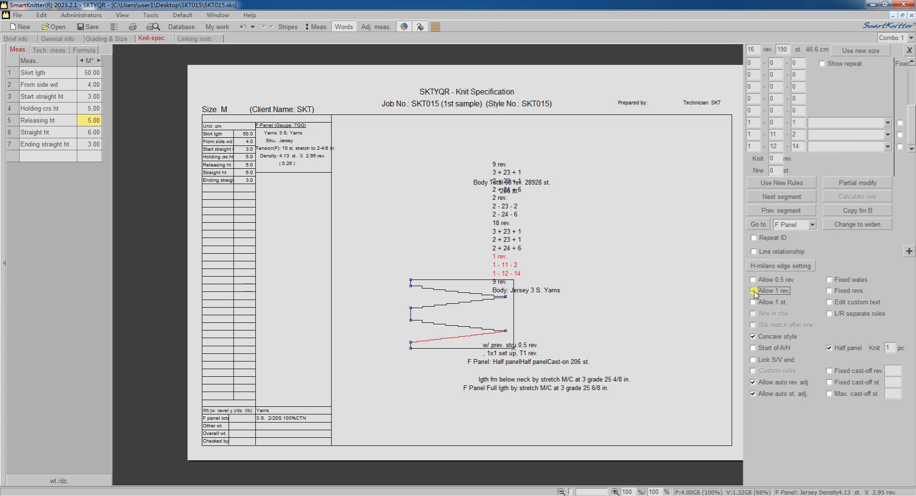
{"action": "left_click", "coordinate": [764, 147]}
{"action": "key", "text": "BackSpace"}
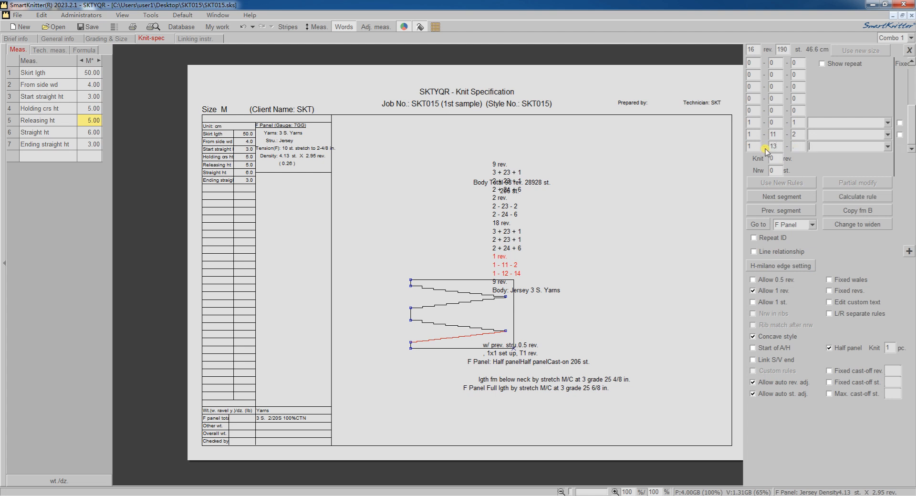
{"action": "left_click", "coordinate": [889, 149]}
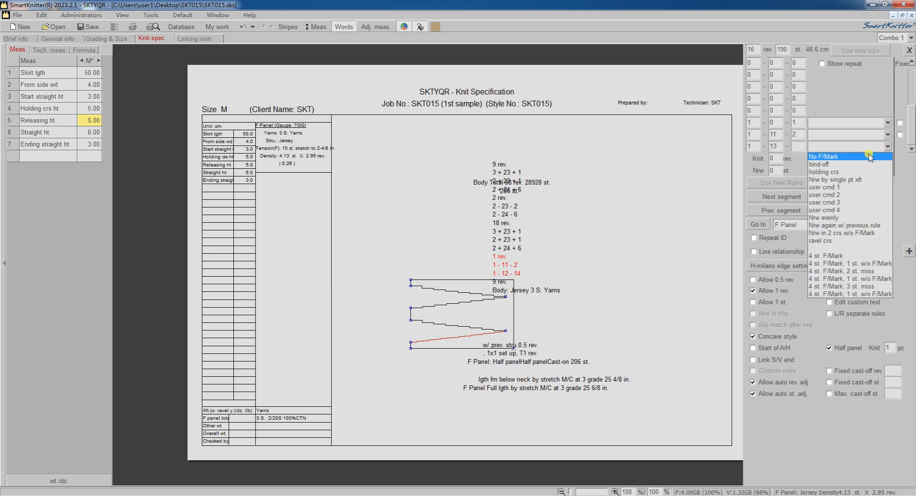
{"action": "left_click", "coordinate": [854, 176]}
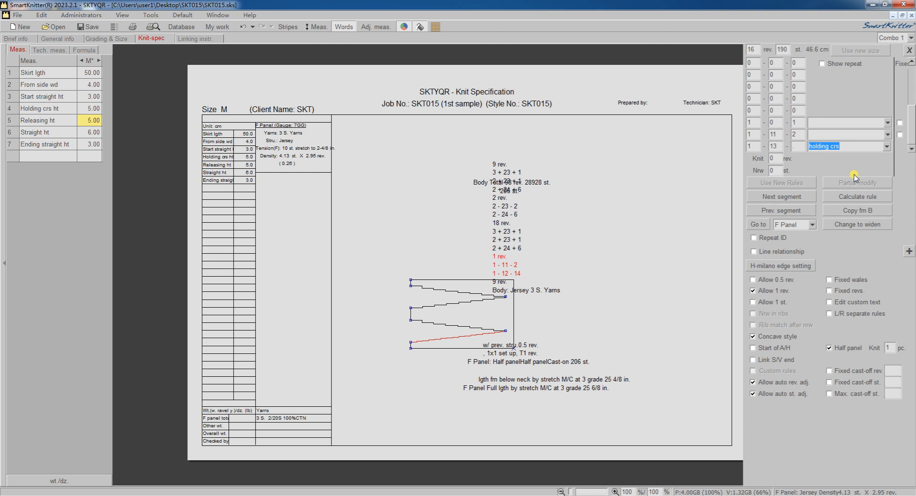
{"action": "key", "text": "Tab"}
{"action": "key", "text": "Tab"}
{"action": "left_click", "coordinate": [887, 135]}
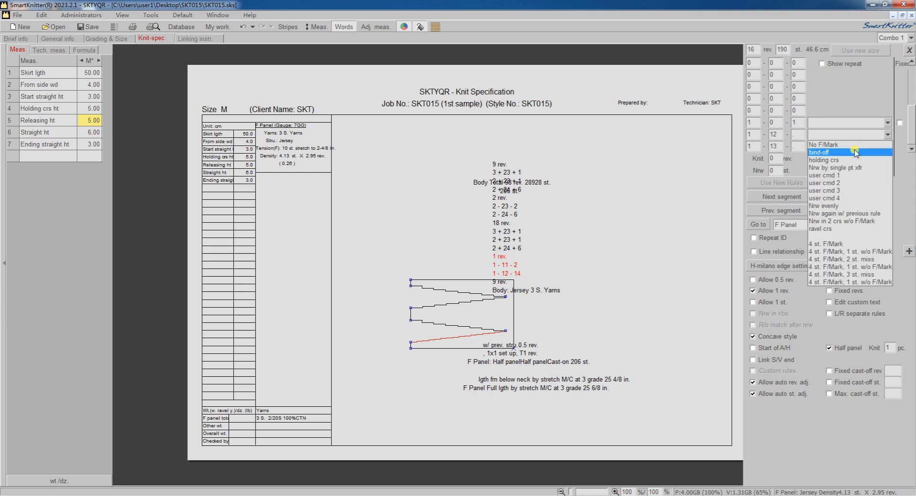
{"action": "left_click", "coordinate": [833, 161]}
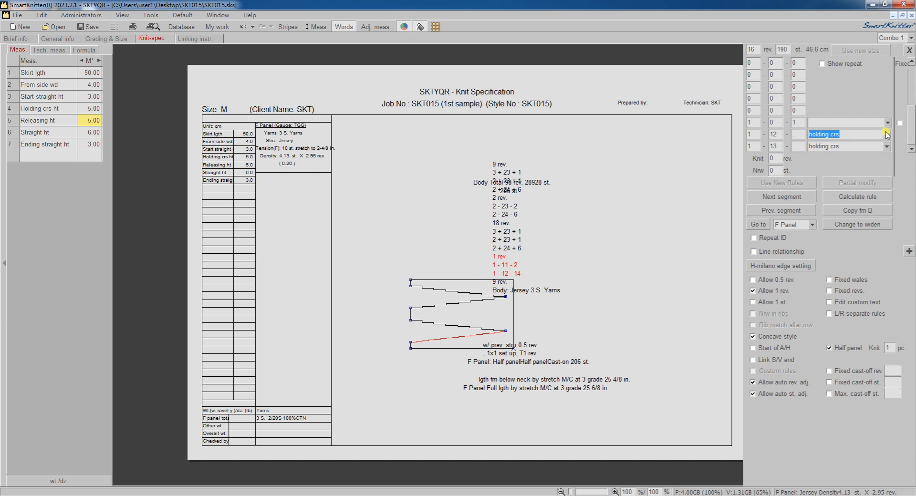
Add a 1-0-1 row above the shaping rows with the rule Knit tgt then holding crs again.
{"action": "left_click", "coordinate": [900, 124]}
{"action": "left_click", "coordinate": [747, 106]}
{"action": "key", "text": "Tab"}
{"action": "key", "text": "Tab"}
{"action": "type", "text": "1"}
{"action": "left_click", "coordinate": [900, 111]}
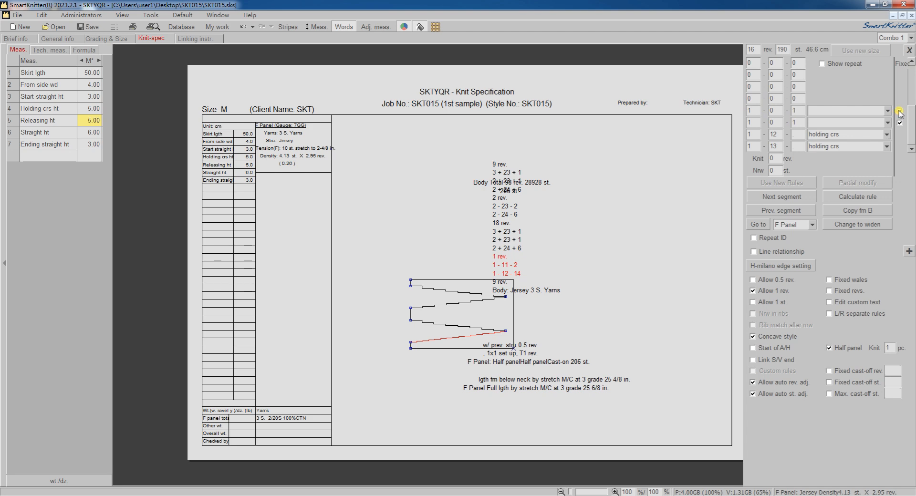
{"action": "left_click", "coordinate": [888, 111]}
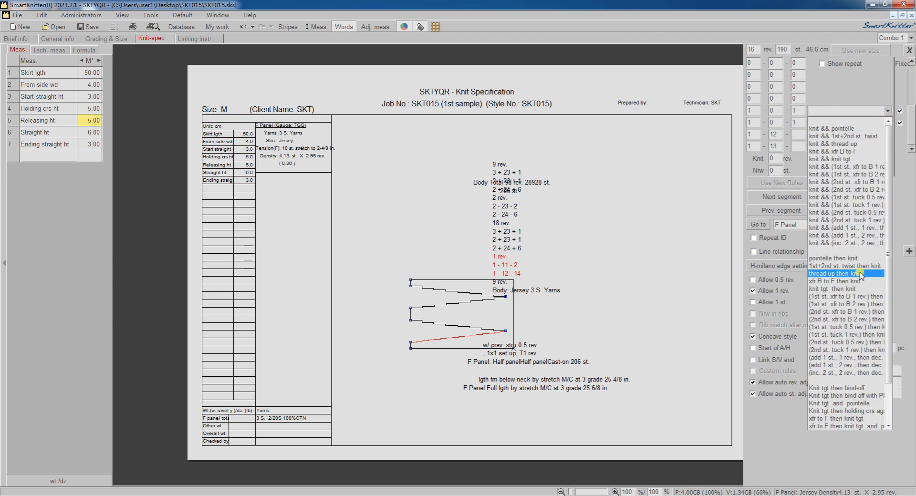
{"action": "left_click", "coordinate": [859, 411]}
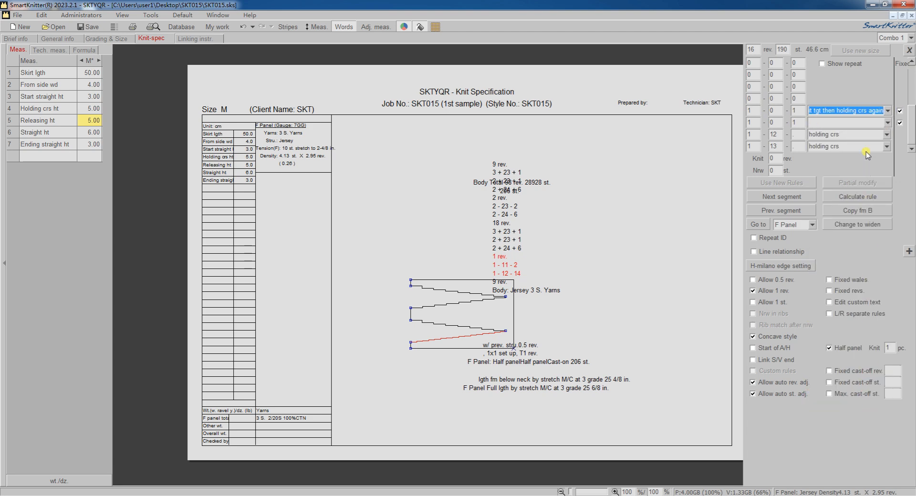
Calculate the rule, choose the first option and apply the new rules.
{"action": "left_click", "coordinate": [848, 197]}
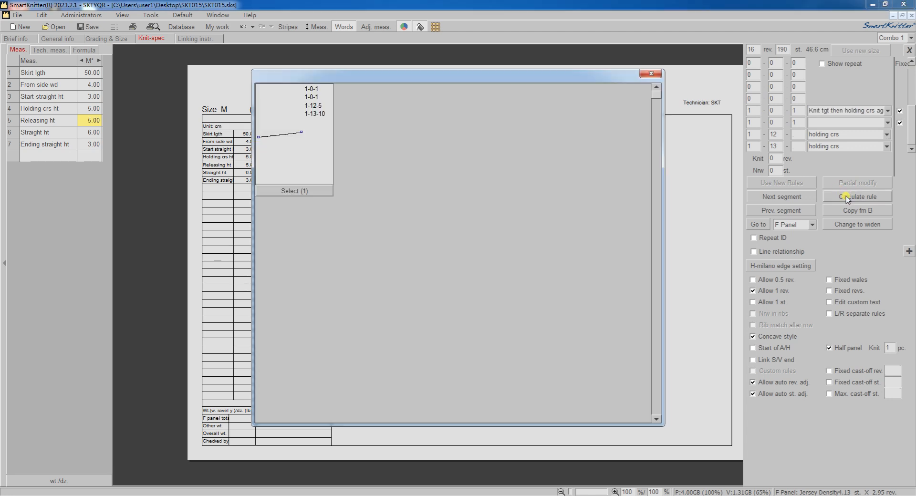
{"action": "left_click", "coordinate": [314, 190]}
{"action": "left_click", "coordinate": [798, 182]}
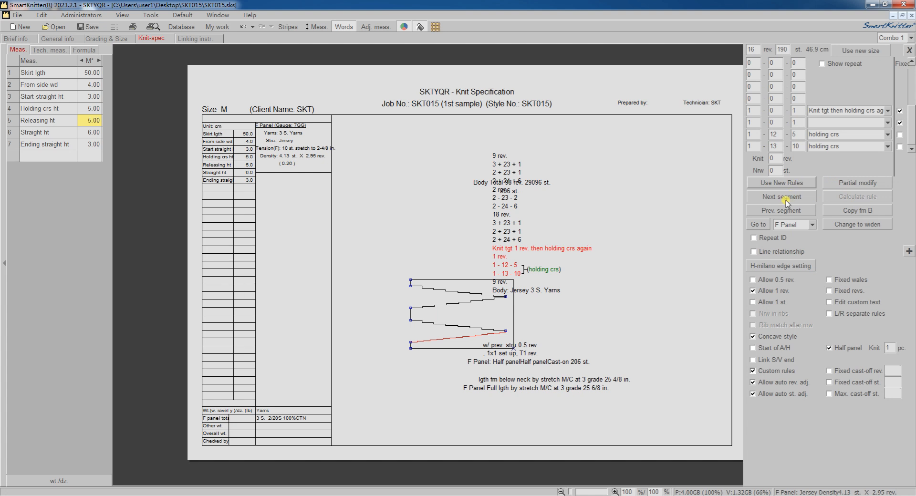
Turn on Repeat ID for the holding segment, repeating 1 to 10 times, and apply the new rules.
{"action": "left_click", "coordinate": [754, 238]}
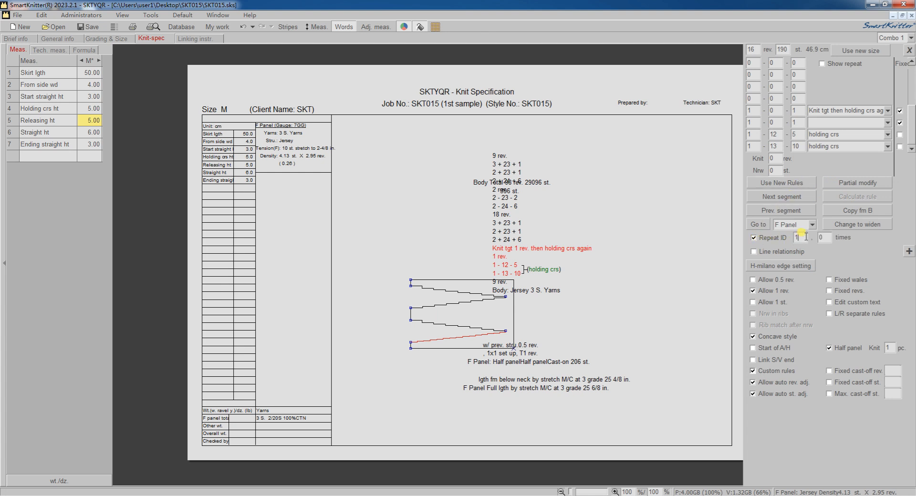
{"action": "left_click", "coordinate": [831, 237]}
{"action": "type", "text": "1"}
{"action": "left_click", "coordinate": [796, 183]}
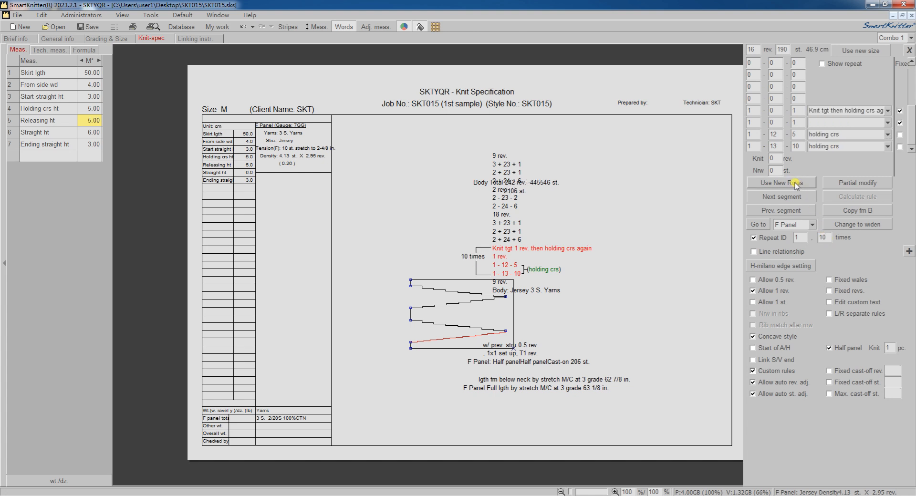
In the next segment, allow 1 rev. and set the knit rows to 1 rev.
{"action": "left_click", "coordinate": [789, 195]}
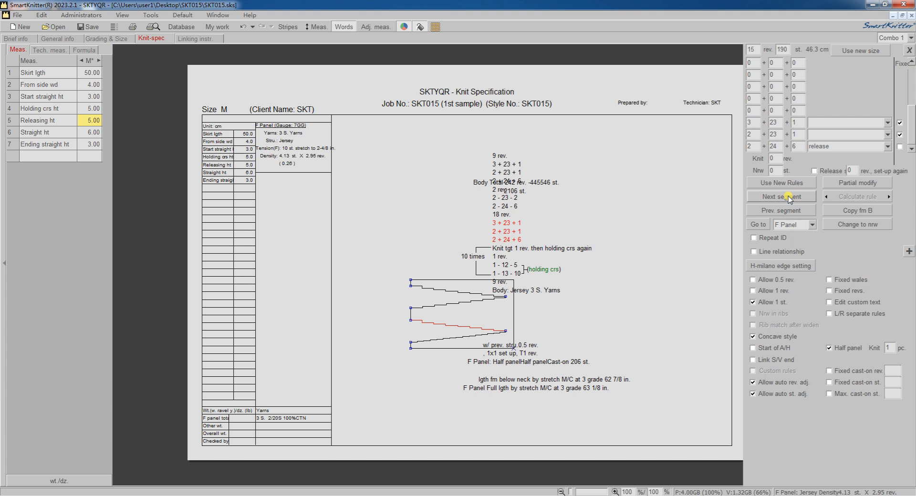
{"action": "left_click", "coordinate": [753, 291]}
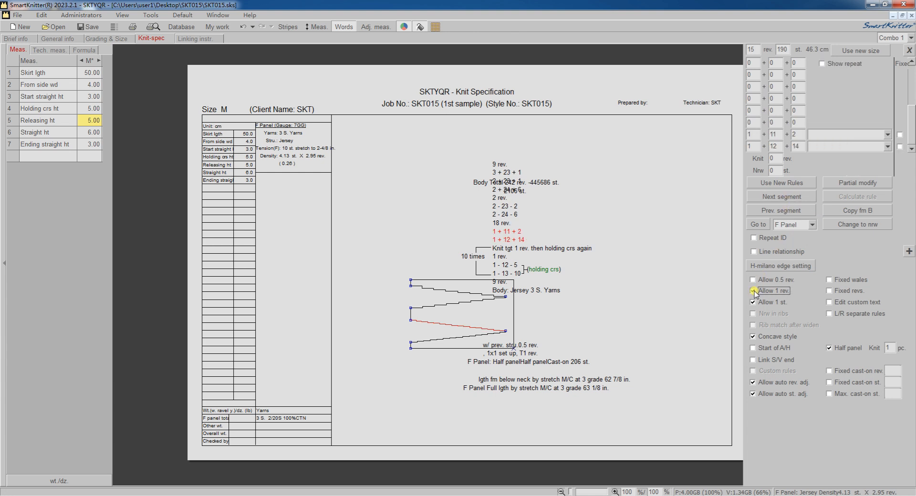
{"action": "left_click", "coordinate": [778, 158]}
{"action": "type", "text": "1"}
{"action": "left_click", "coordinate": [899, 159]}
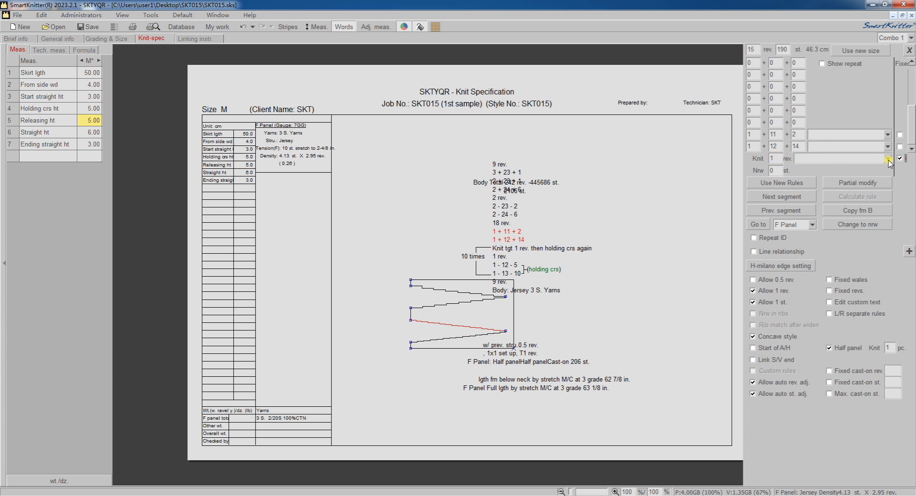
Set the segment's two shaping rows to the release rule, calculate it with the first option and apply it.
{"action": "double_click", "coordinate": [794, 146]}
{"action": "key", "text": "BackSpace"}
{"action": "left_click", "coordinate": [888, 147]}
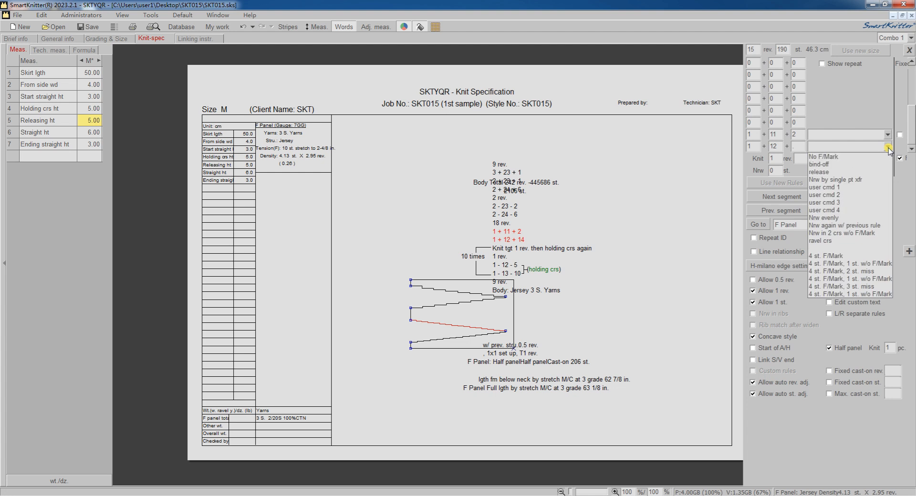
{"action": "left_click", "coordinate": [844, 171]}
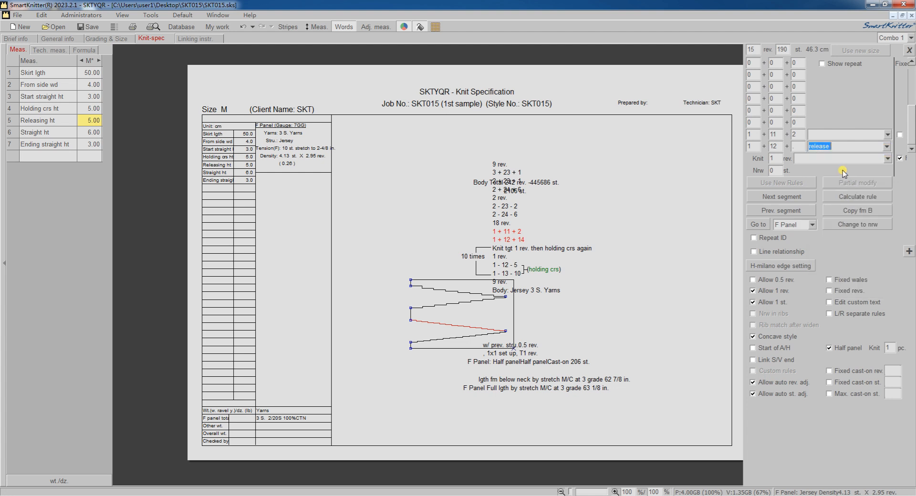
{"action": "key", "text": "Tab"}
{"action": "left_click", "coordinate": [887, 135]}
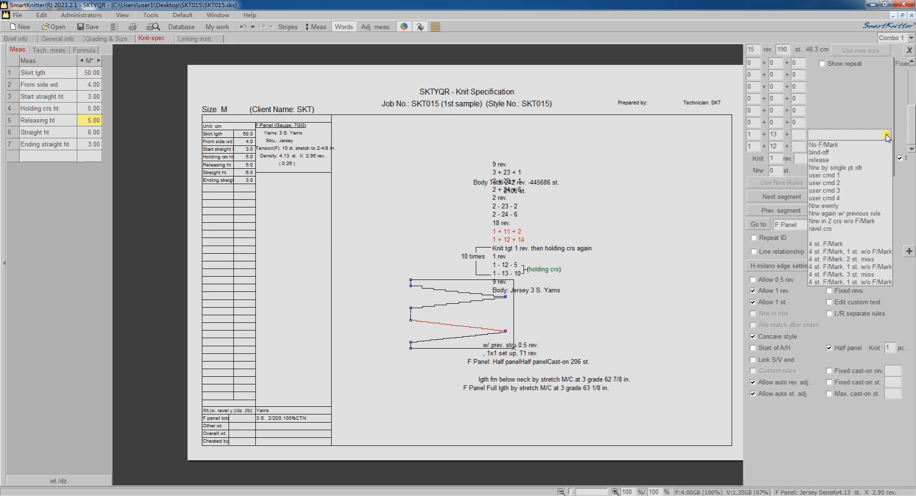
{"action": "left_click", "coordinate": [835, 161]}
{"action": "left_click", "coordinate": [845, 197]}
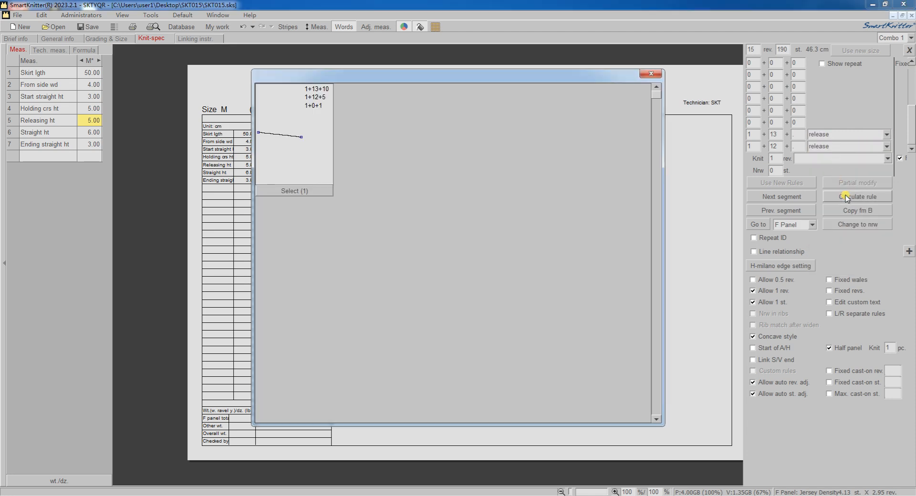
{"action": "left_click", "coordinate": [301, 196]}
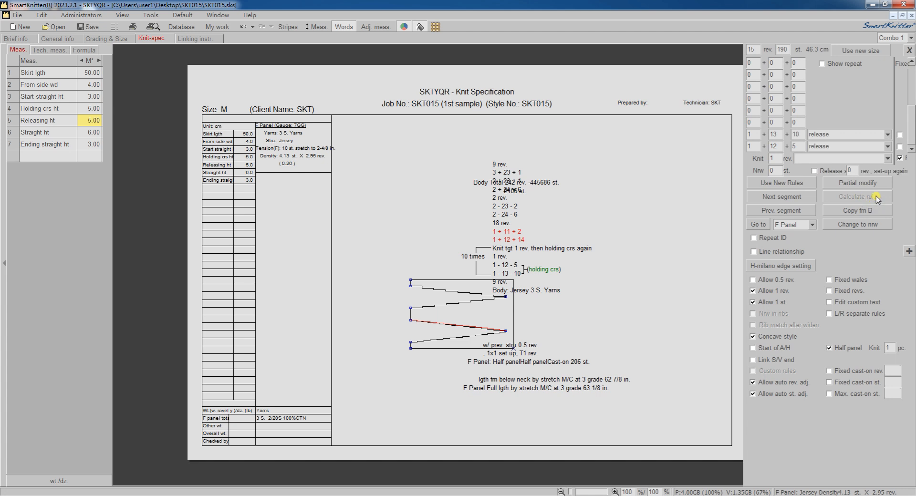
{"action": "left_click", "coordinate": [788, 183]}
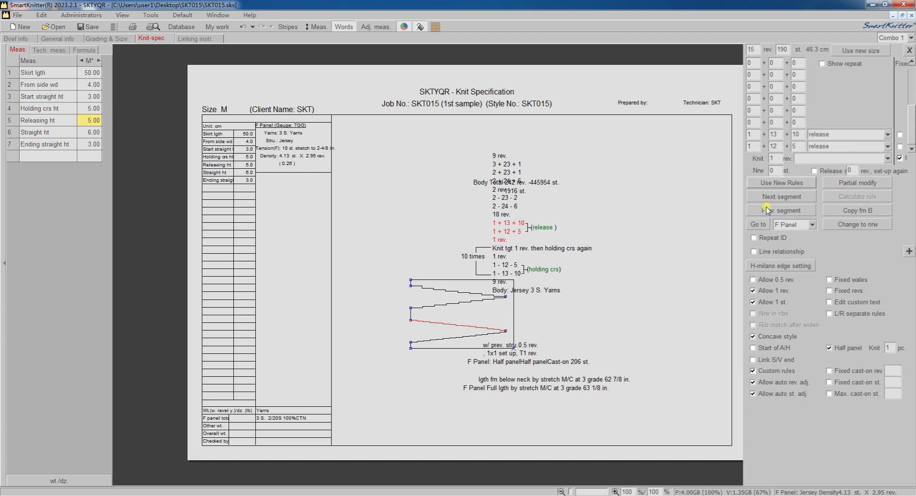
Set the release segment to repeat 1 to 10 times and apply the new rules.
{"action": "left_click", "coordinate": [754, 238]}
{"action": "left_click", "coordinate": [798, 237]}
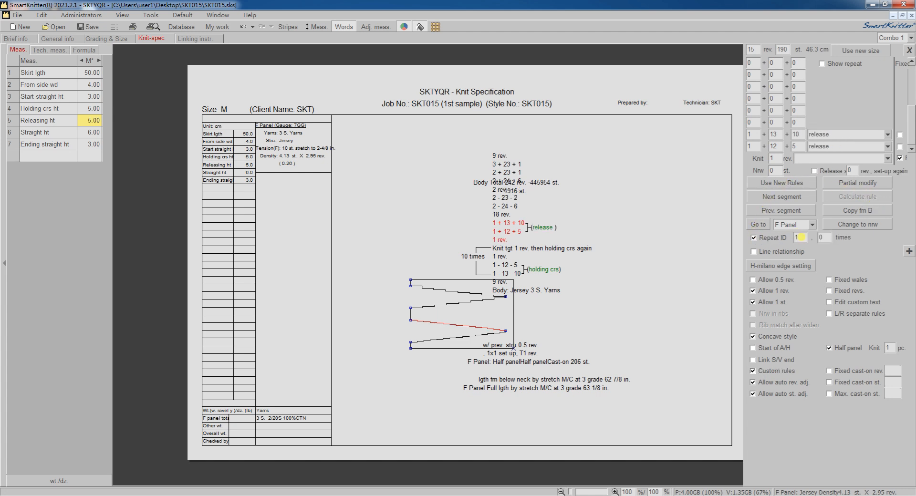
{"action": "type", "text": "1"}
{"action": "left_click", "coordinate": [824, 238]}
{"action": "type", "text": "10"}
{"action": "left_click", "coordinate": [785, 184]}
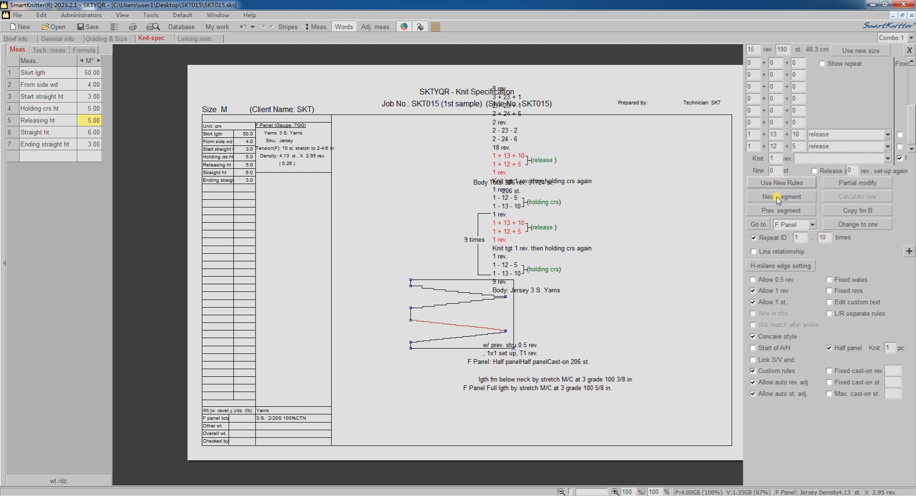
Advance to the next segment, set it to repeat 10 times and apply the new rules.
{"action": "left_click", "coordinate": [777, 197]}
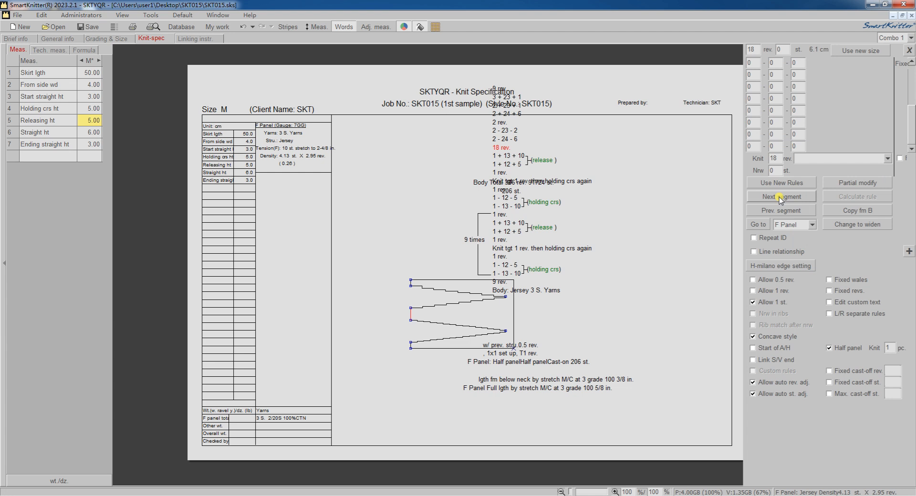
{"action": "left_click", "coordinate": [753, 239]}
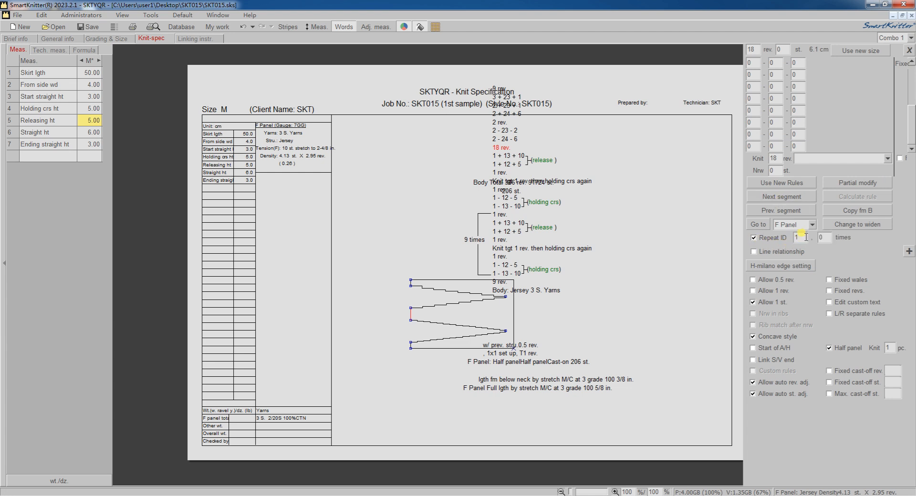
{"action": "key", "text": "Tab"}
{"action": "type", "text": "10"}
{"action": "left_click", "coordinate": [790, 184]}
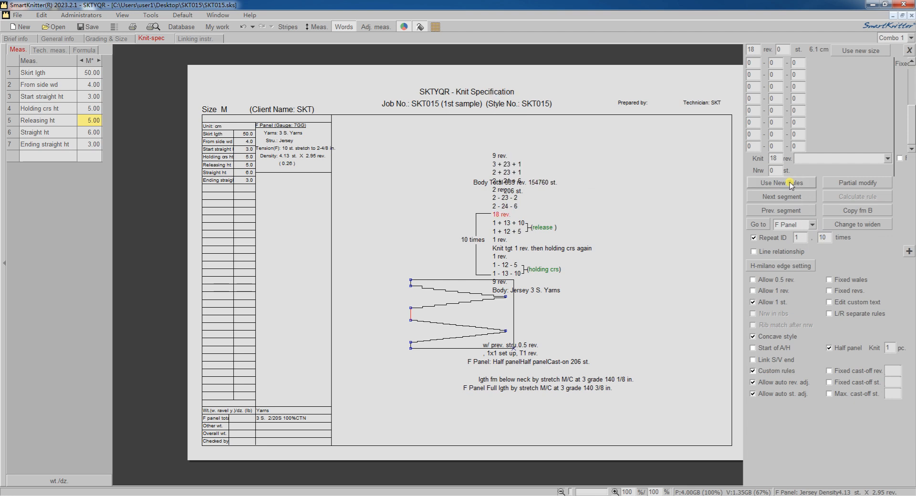
Advance to the next segment, allow 1 rev. and set its last two shaping rows to holding crs.
{"action": "left_click", "coordinate": [783, 198]}
{"action": "left_click", "coordinate": [753, 291]}
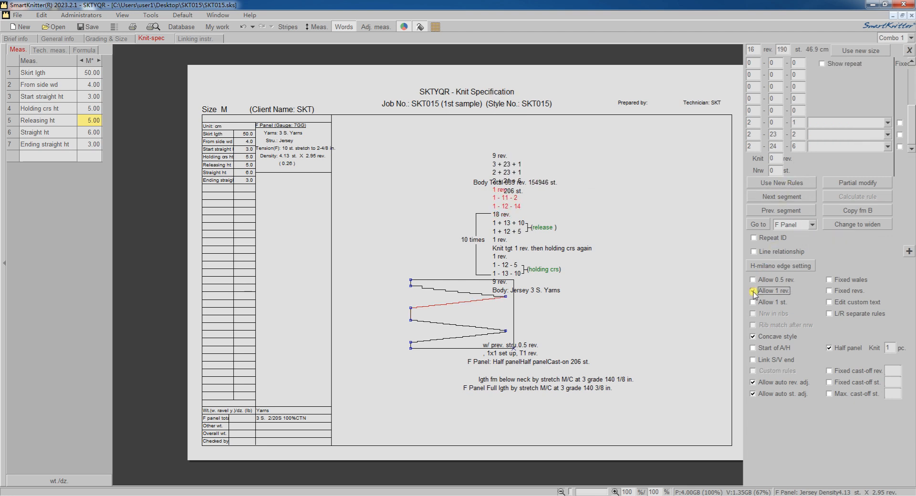
{"action": "double_click", "coordinate": [778, 146]}
{"action": "left_click", "coordinate": [888, 147]}
{"action": "left_click", "coordinate": [838, 175]}
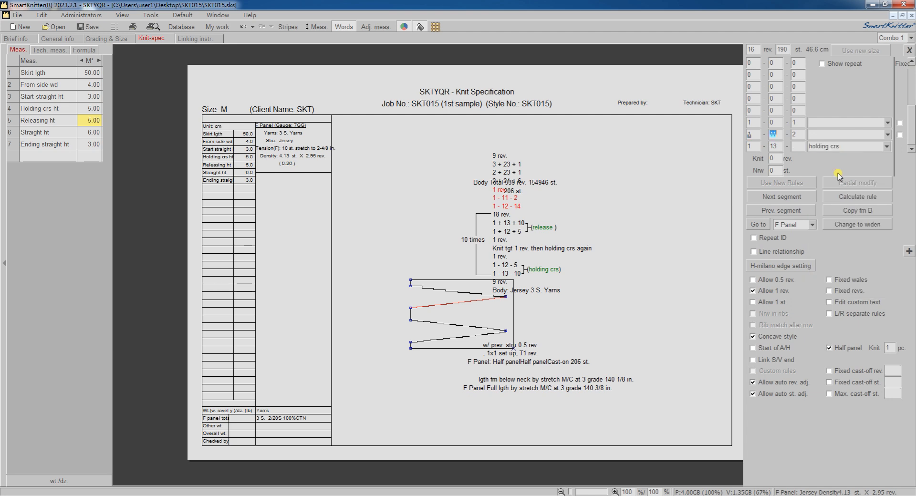
{"action": "left_click", "coordinate": [887, 134]}
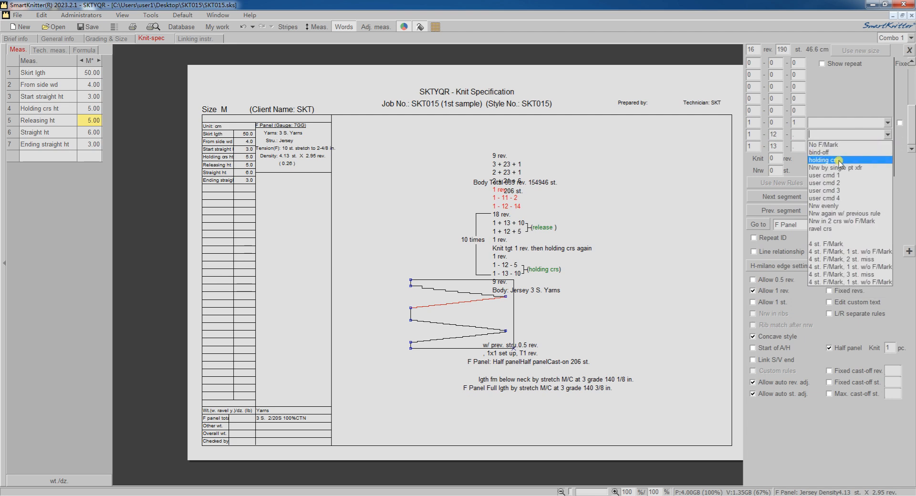
{"action": "left_click", "coordinate": [840, 161]}
{"action": "left_click", "coordinate": [900, 122]}
Set the top row to 1-0-1 with the rule Knit tgt then holding crs again.
{"action": "double_click", "coordinate": [748, 109]}
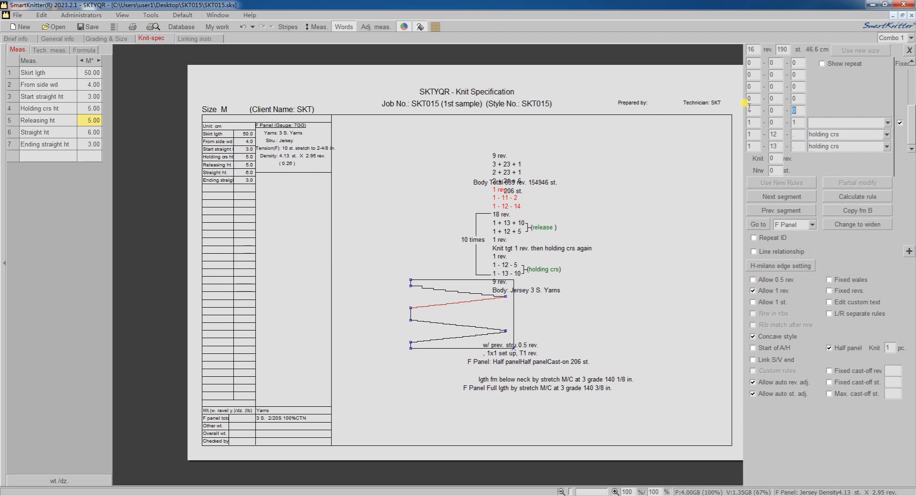
{"action": "type", "text": "1"}
{"action": "left_click", "coordinate": [888, 111]}
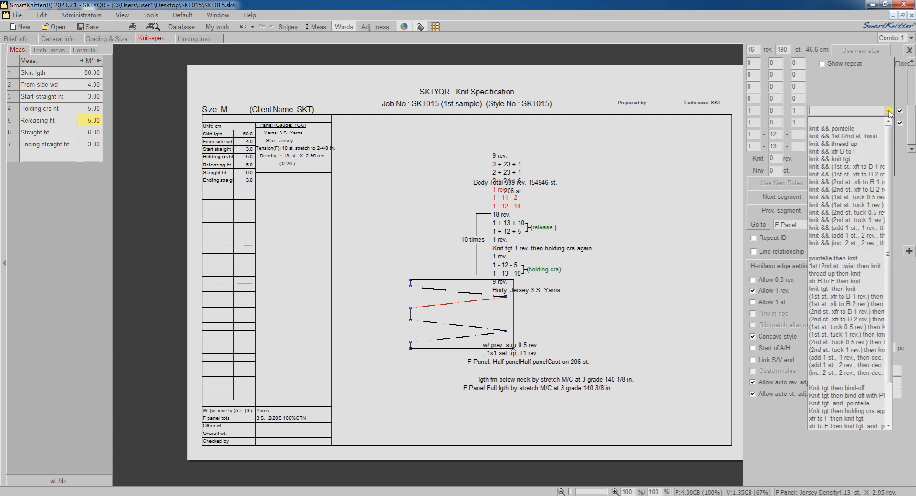
{"action": "left_click", "coordinate": [820, 411]}
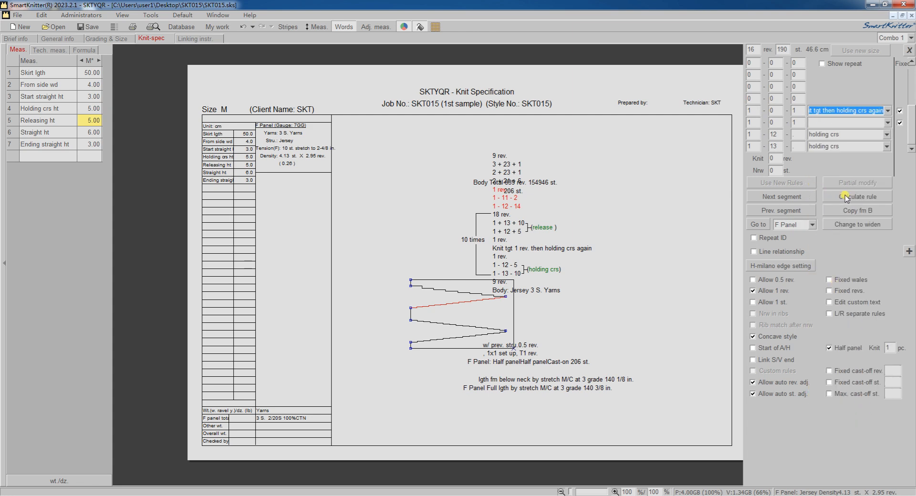
Calculate the rule, choose the first option and move on to the next segment.
{"action": "left_click", "coordinate": [862, 197]}
{"action": "left_click", "coordinate": [315, 194]}
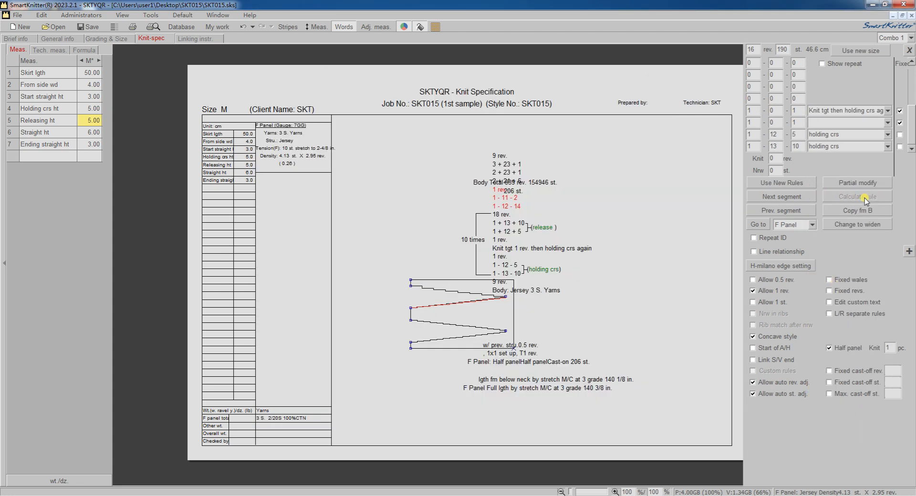
{"action": "left_click", "coordinate": [788, 195]}
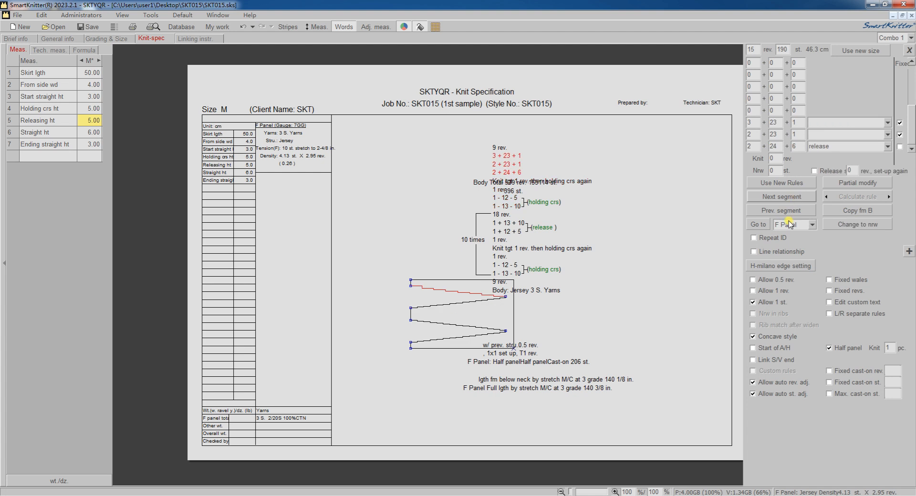
Advance to the next segment and set it to knit 1 rev.
{"action": "left_click", "coordinate": [781, 196]}
{"action": "left_click", "coordinate": [770, 158]}
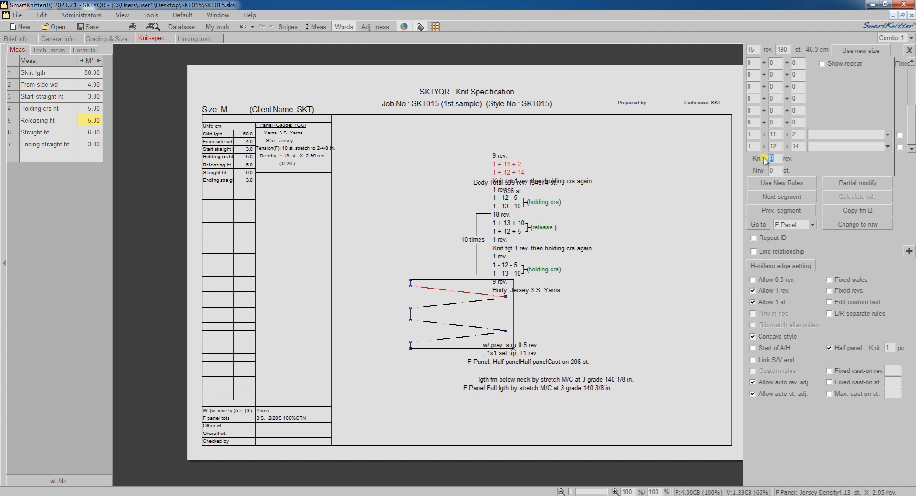
{"action": "type", "text": "1"}
Set the segment's last two shaping rows to release.
{"action": "left_click", "coordinate": [858, 147]}
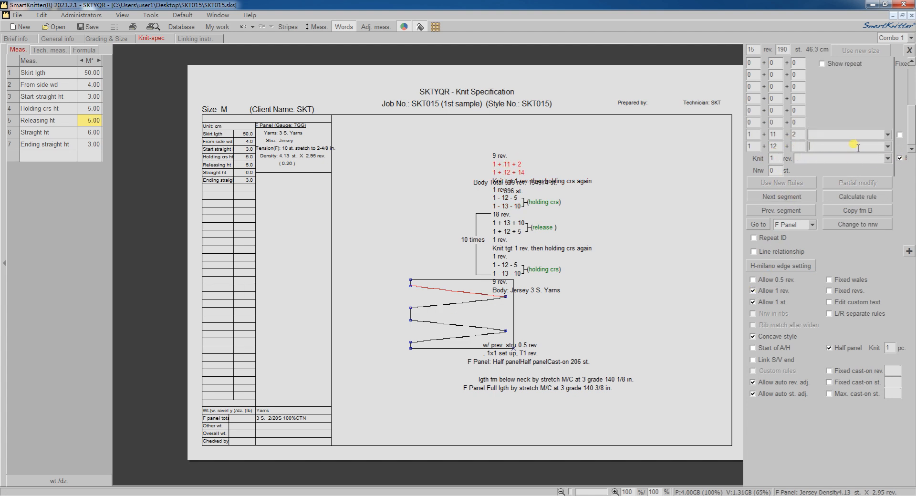
{"action": "left_click", "coordinate": [888, 147]}
{"action": "left_click", "coordinate": [833, 173]}
{"action": "left_click", "coordinate": [887, 134]}
{"action": "left_click", "coordinate": [833, 160]}
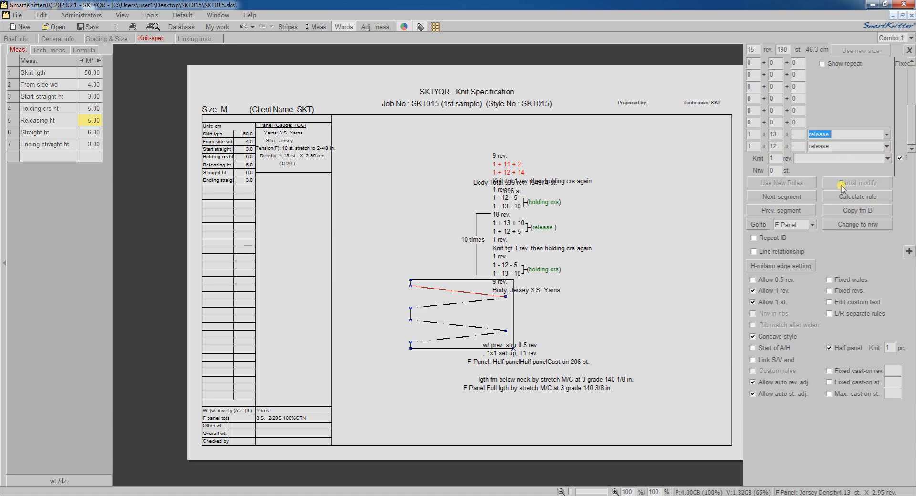
Calculate the release rule, accept the offered option and finish editing the shaping segments.
{"action": "left_click", "coordinate": [835, 198]}
{"action": "left_click", "coordinate": [326, 192]}
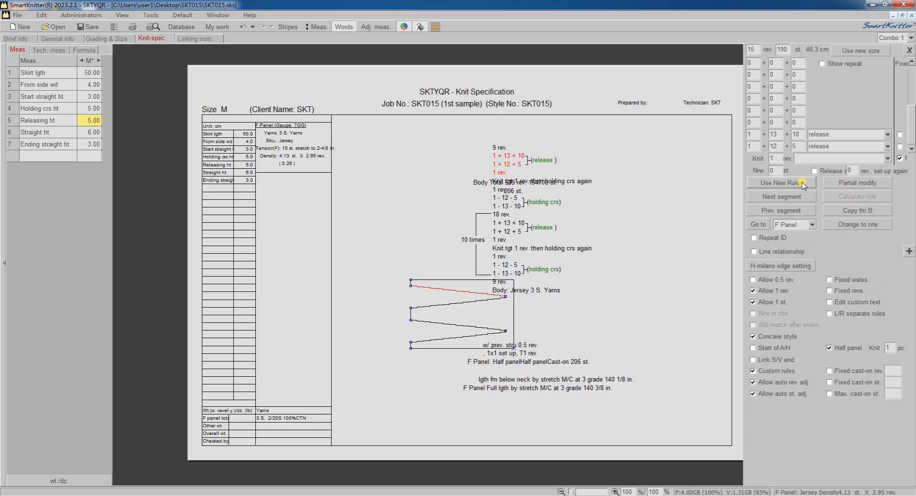
{"action": "left_click", "coordinate": [789, 194]}
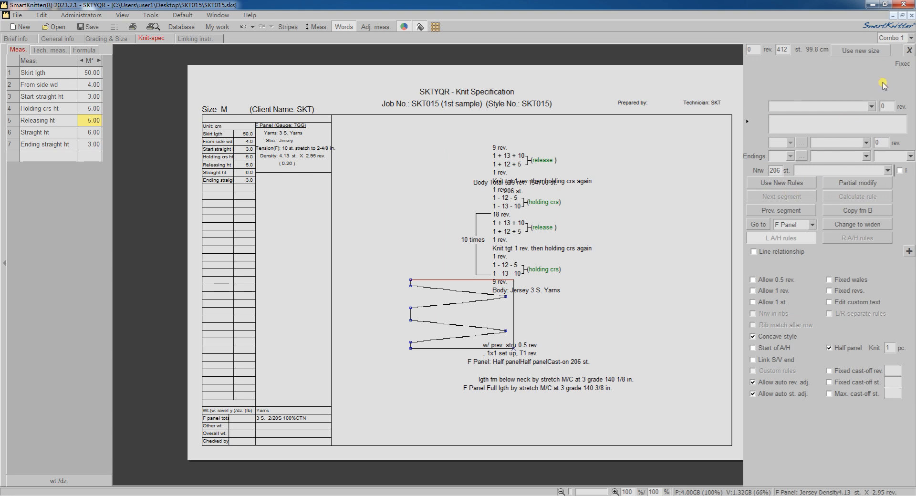
{"action": "left_click", "coordinate": [909, 50]}
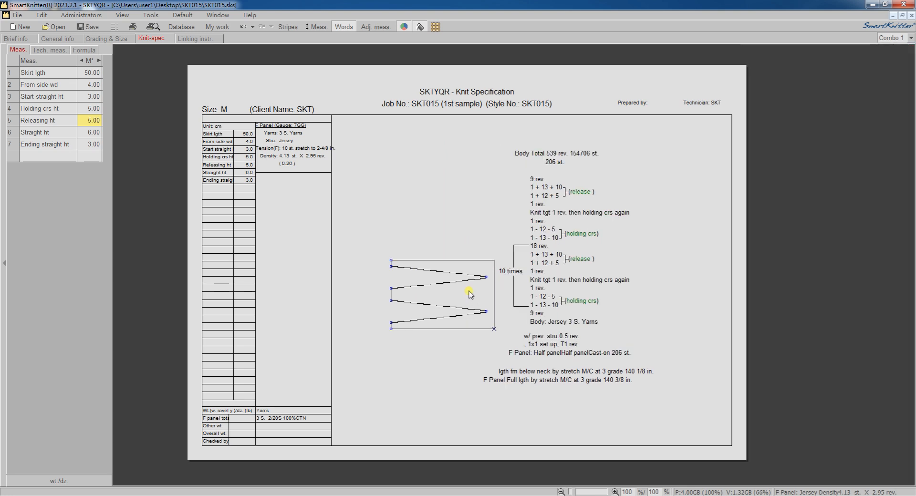
Export the panel's knit structure as SKT015-1F, accepting the default machine knit settings.
{"action": "right_click", "coordinate": [471, 294]}
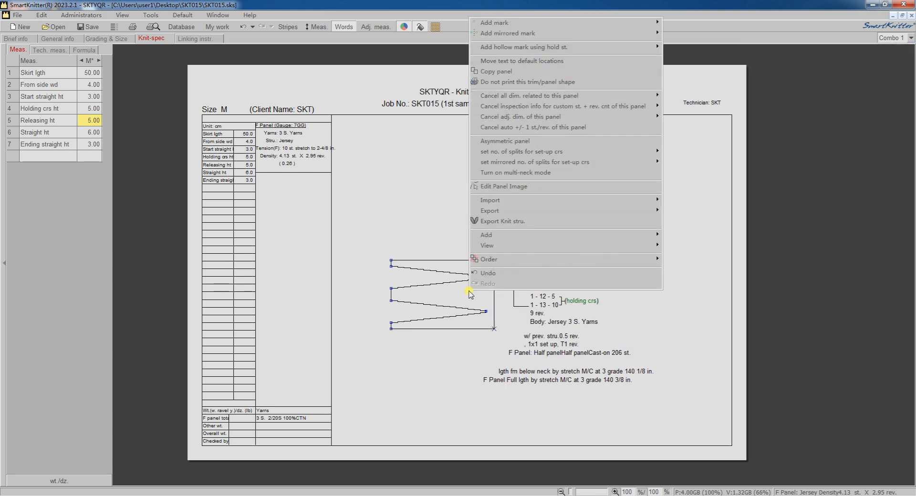
{"action": "left_click", "coordinate": [529, 221]}
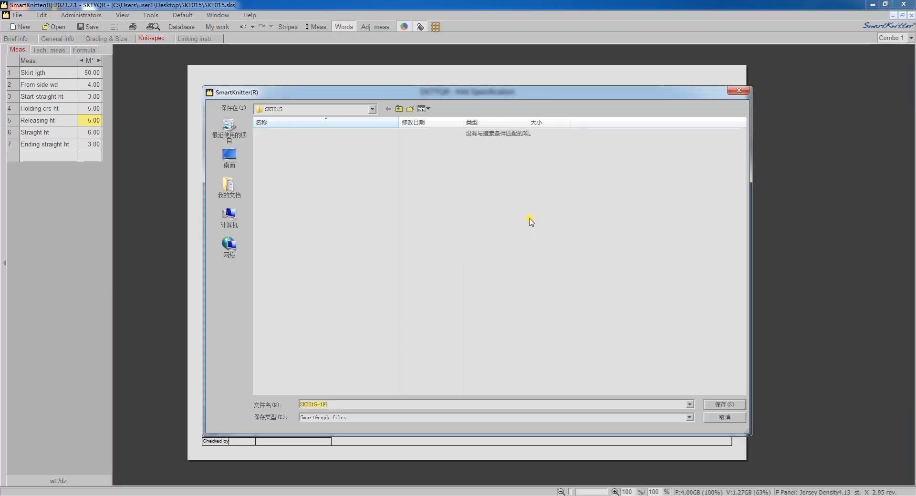
{"action": "left_click", "coordinate": [711, 406]}
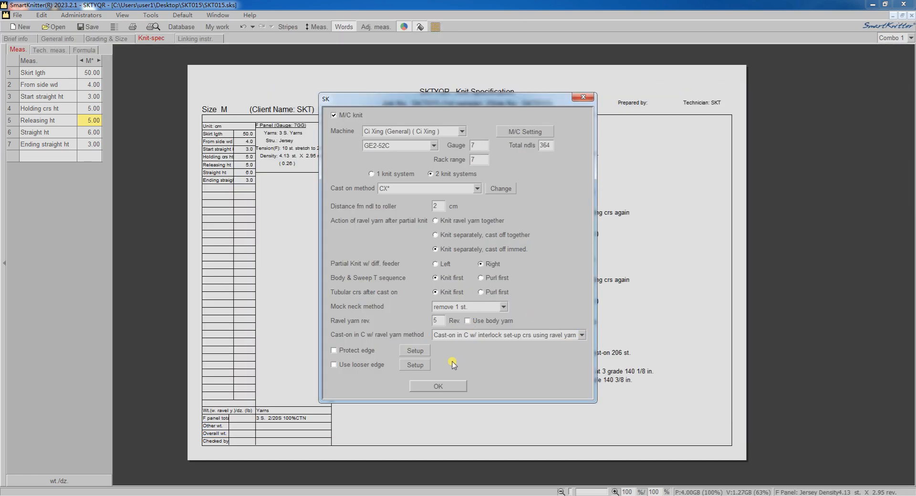
{"action": "left_click", "coordinate": [438, 386]}
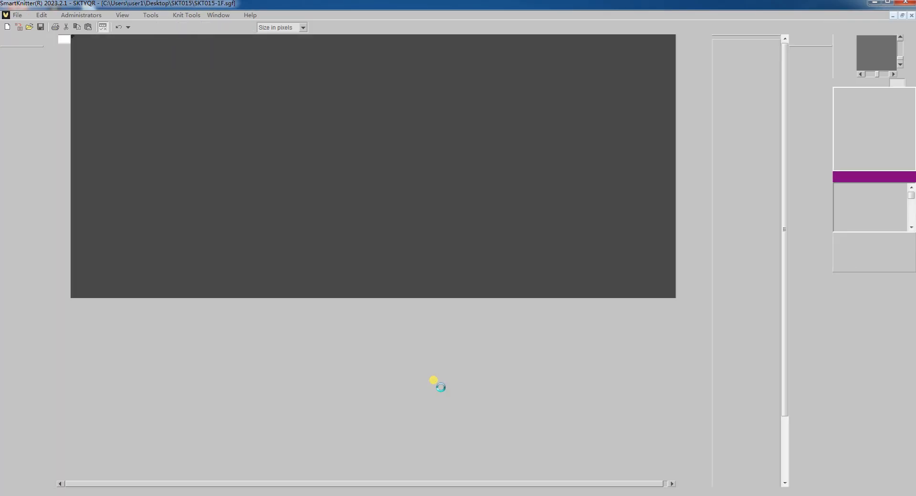